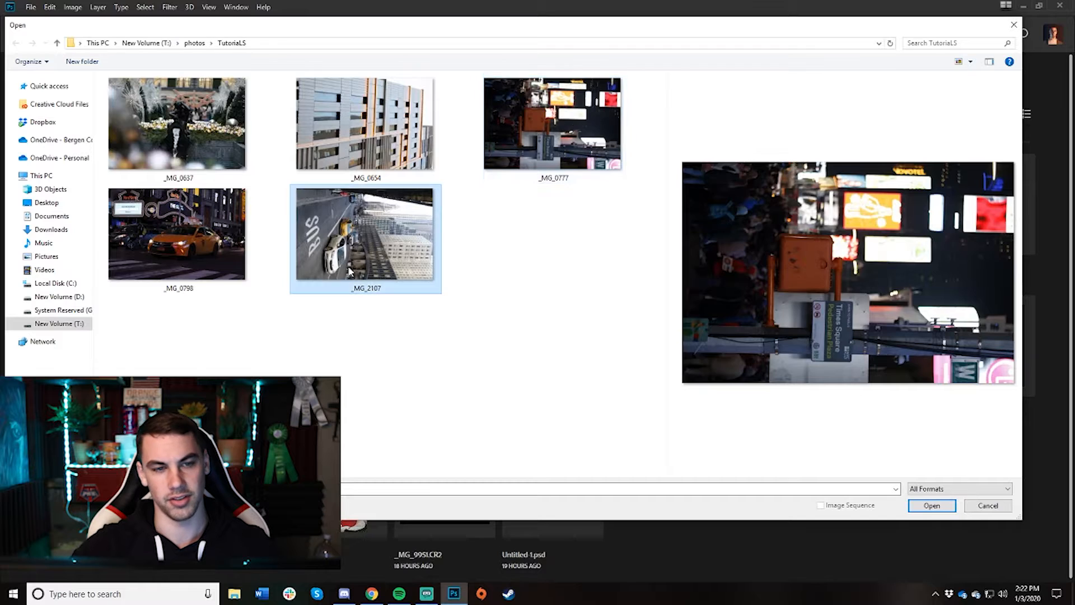
Open the raw photos _MG_0654, _MG_0777 and _MG_2107, rotate each 90° counter-clockwise, and select _MG_0654 for editing
left_click(388, 129, "ctrl")
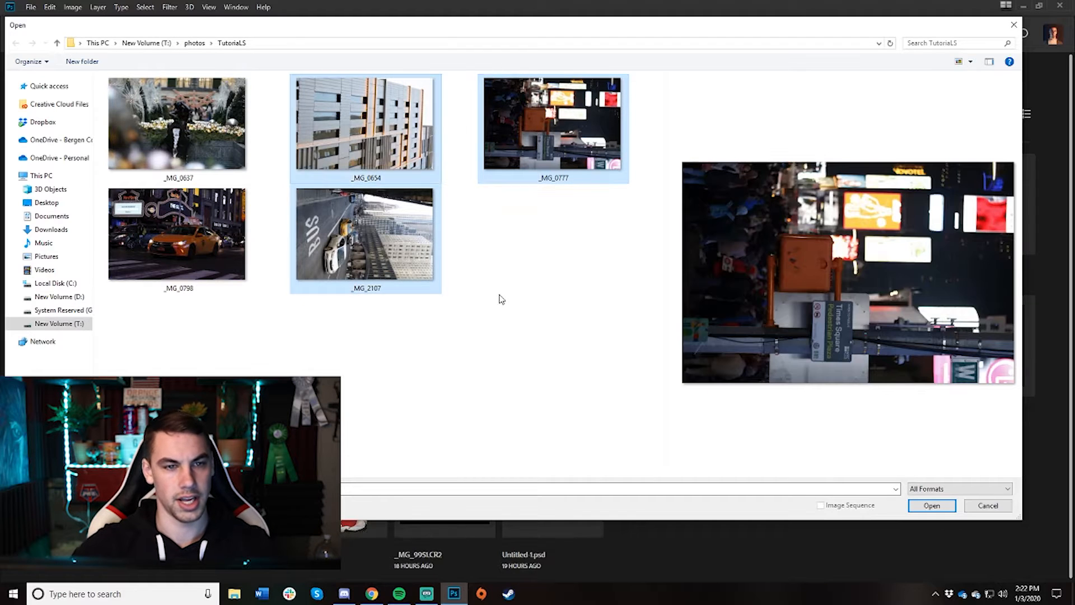
left_click(941, 508)
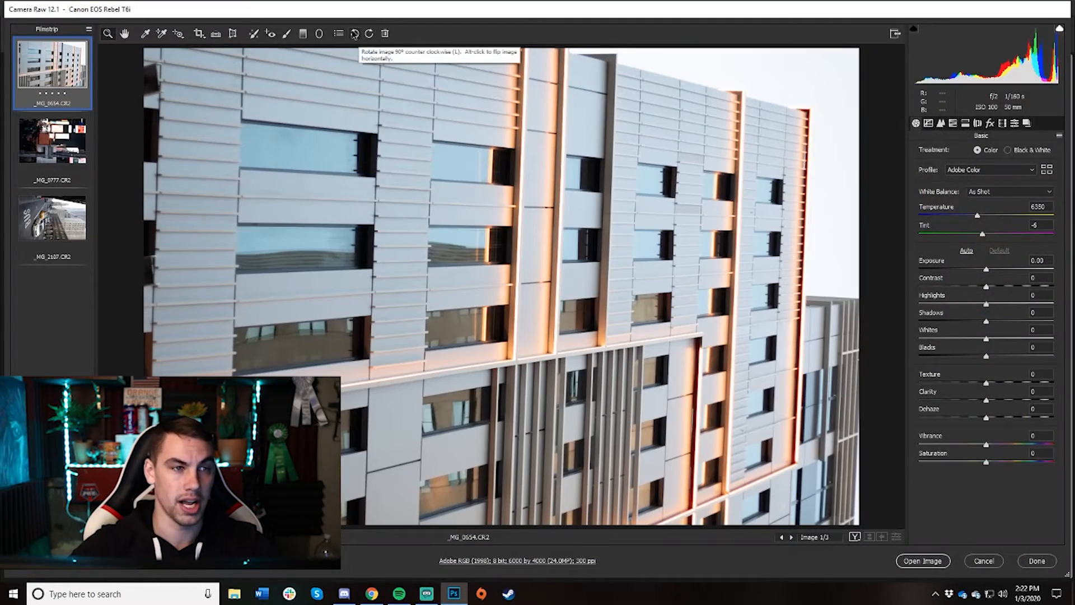
left_click(354, 34)
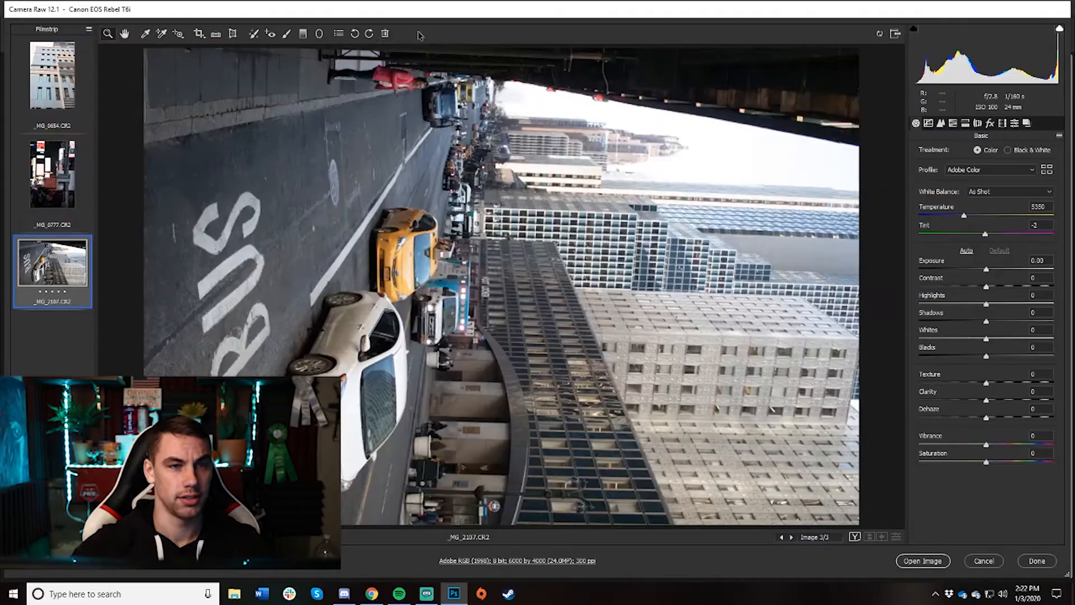
left_click(355, 37)
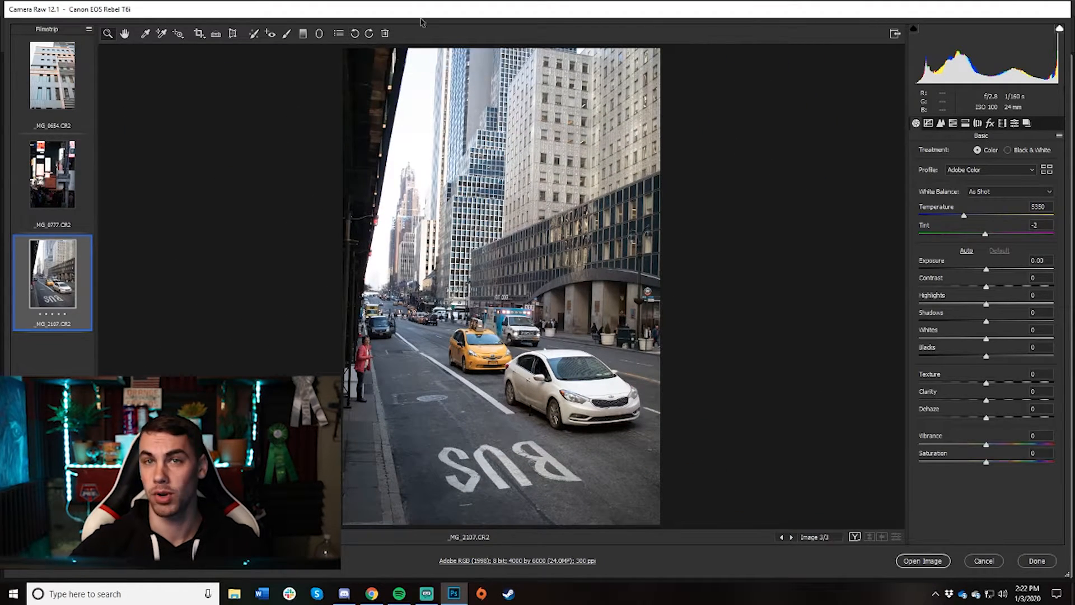
left_click(56, 73)
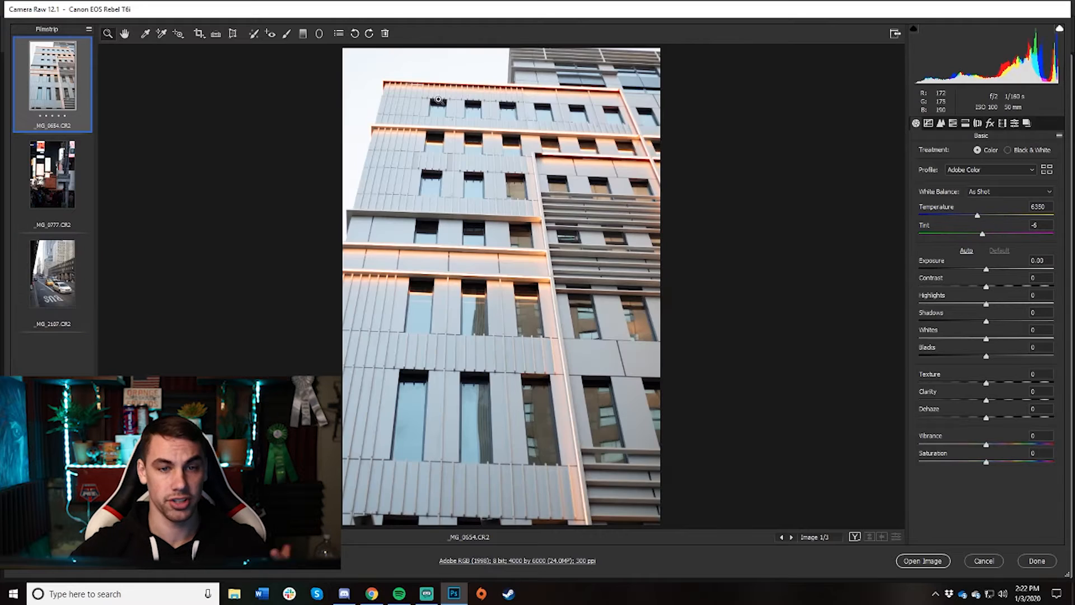
left_click(199, 35)
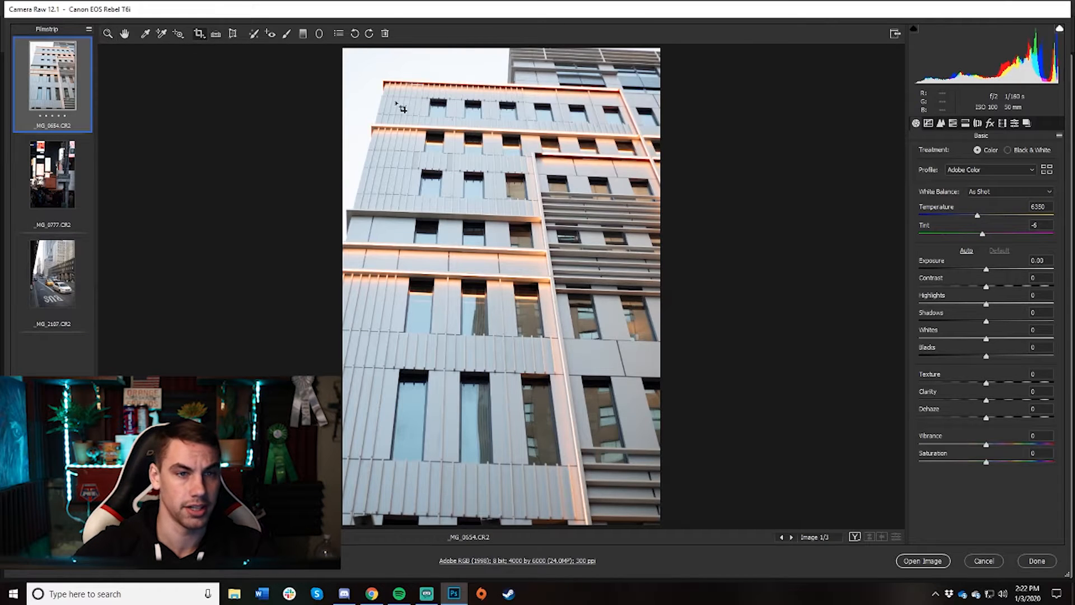
left_click(232, 34)
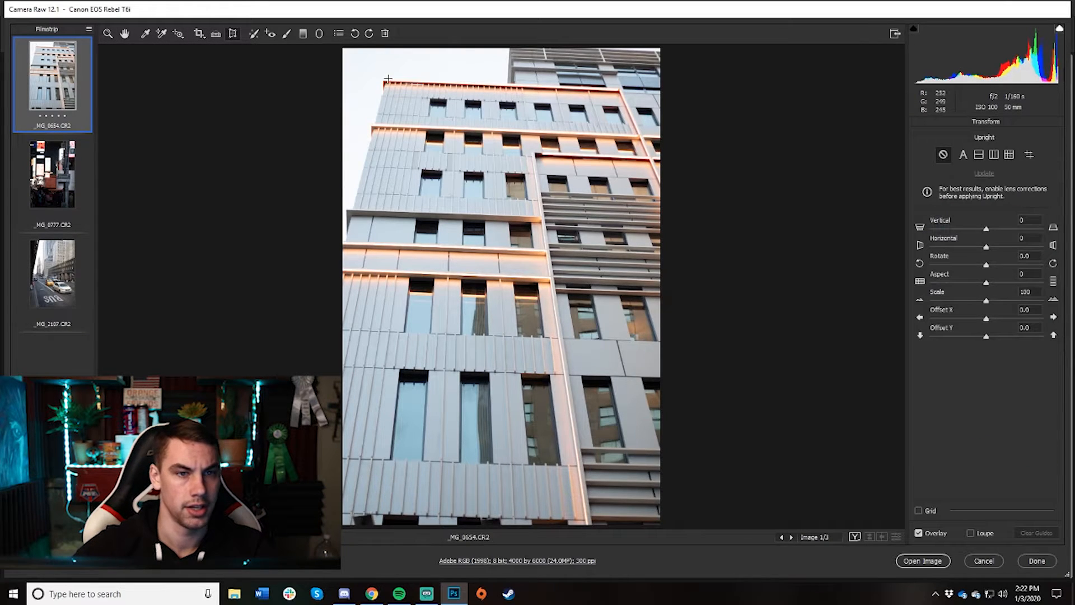
scroll(540, 211, "up", 5)
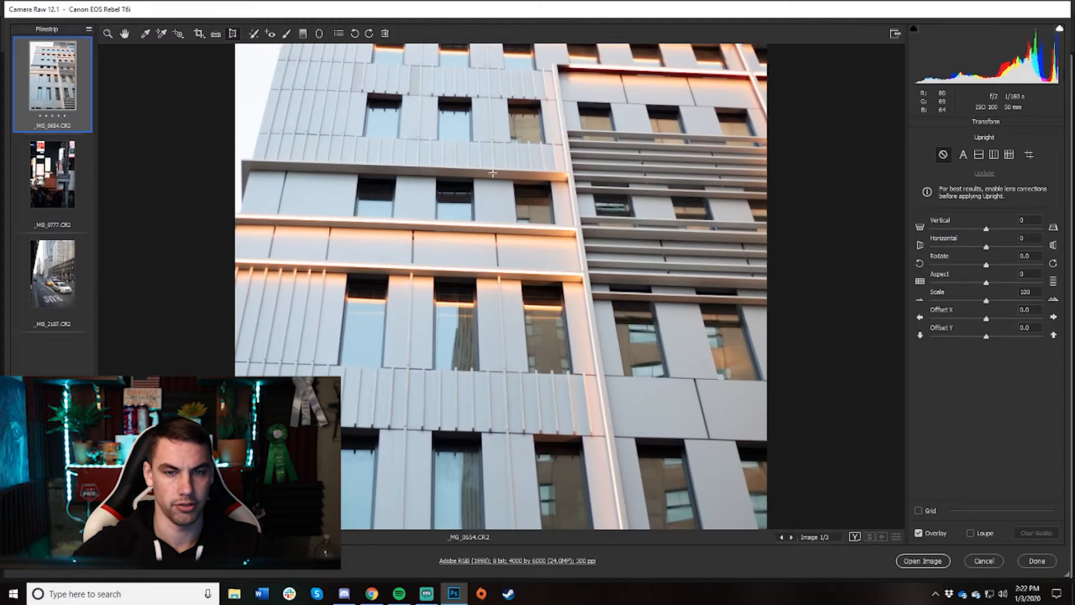
scroll(592, 219, "up", 3)
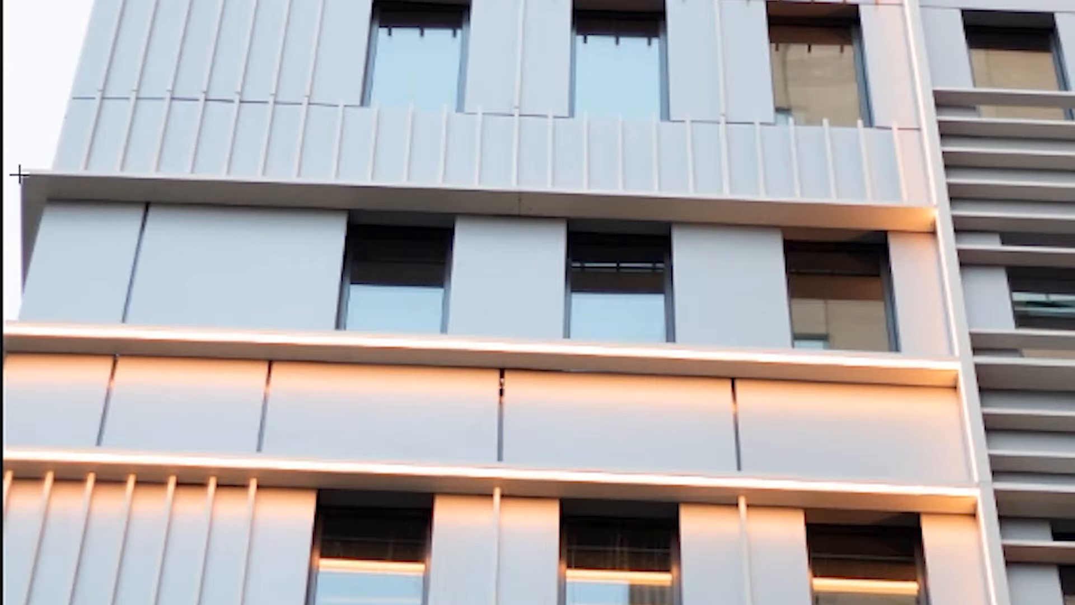
left_click_drag(184, 134, 280, 136)
left_click_drag(244, 178, 1035, 209)
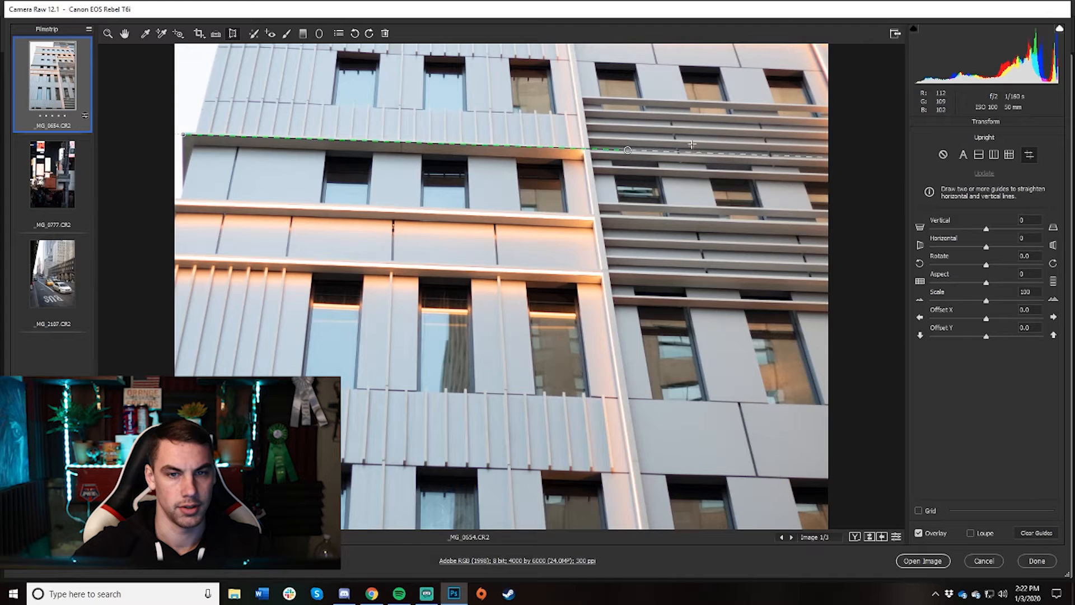
scroll(726, 192, "down", 1)
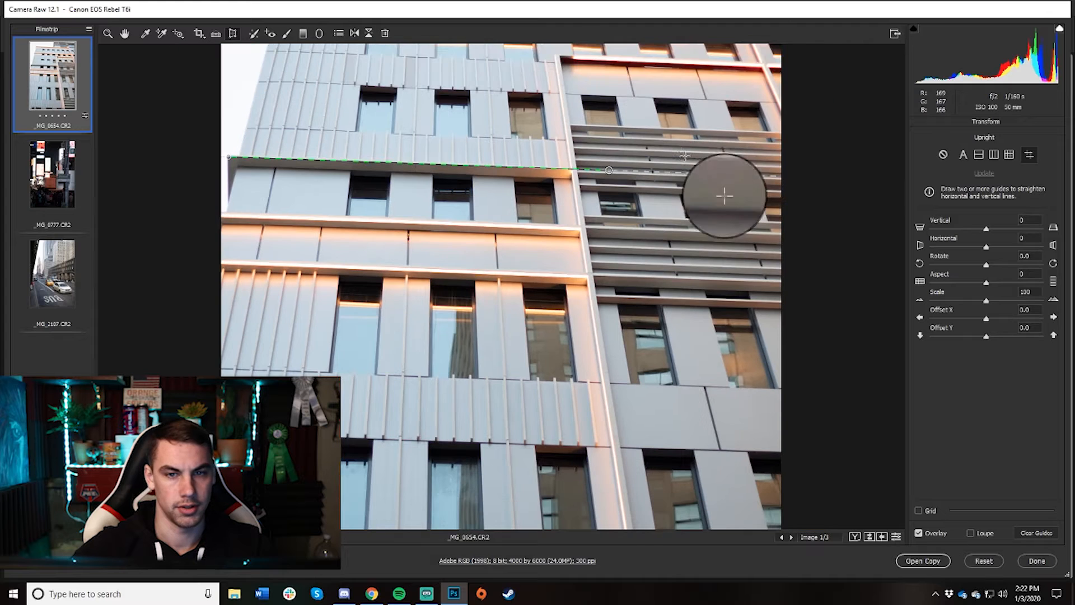
Straighten _MG_0654 along the building's dark horizontal ledge and tighten the crop to 3487 by 5192 pixels, cutting away the sky
left_click(215, 33)
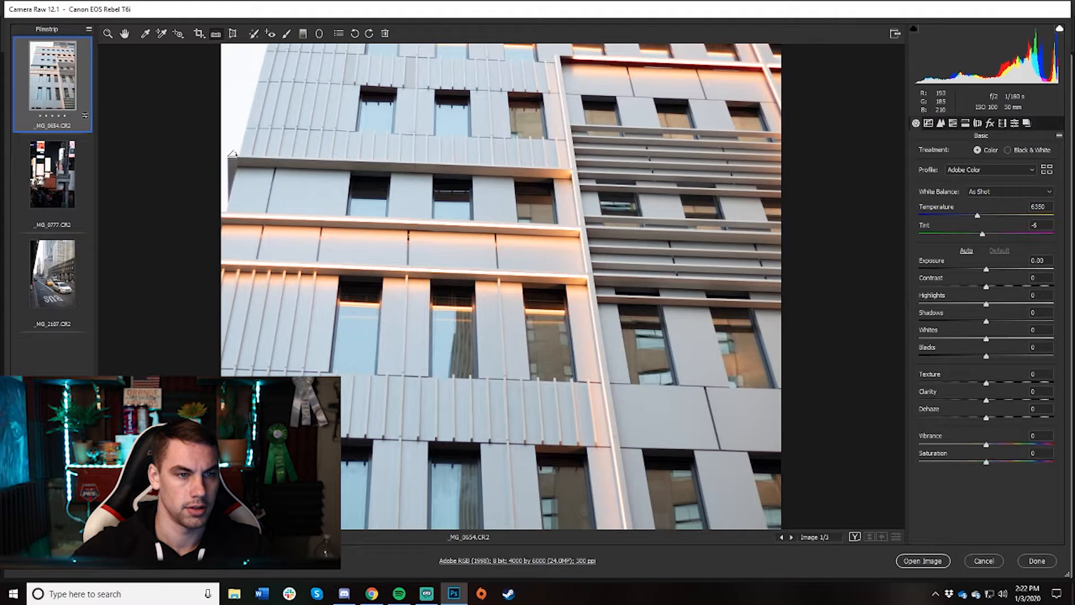
left_click_drag(232, 154, 571, 170)
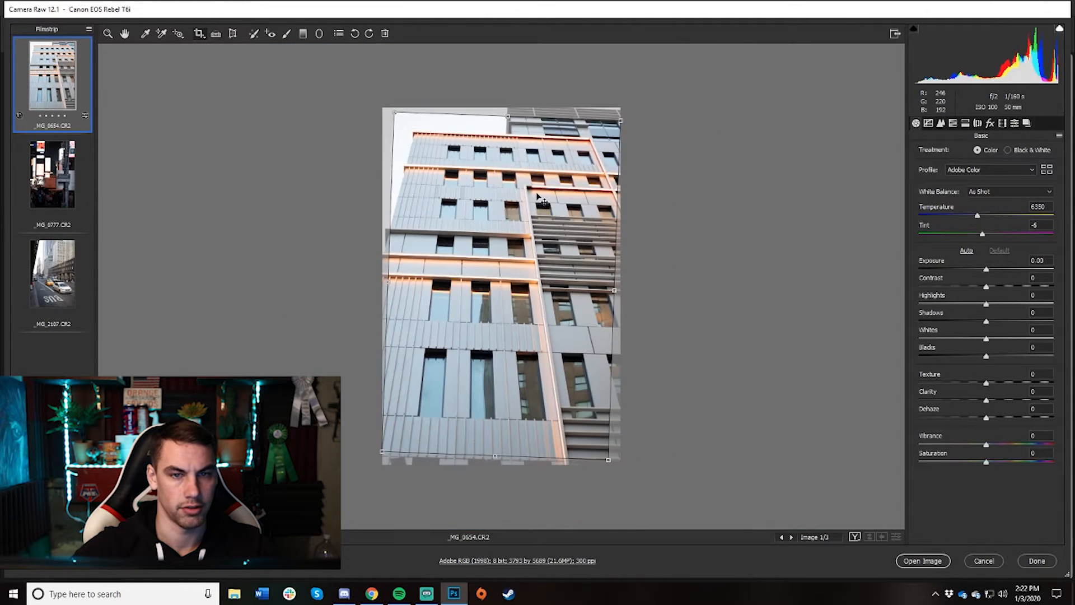
left_click_drag(339, 293, 367, 291)
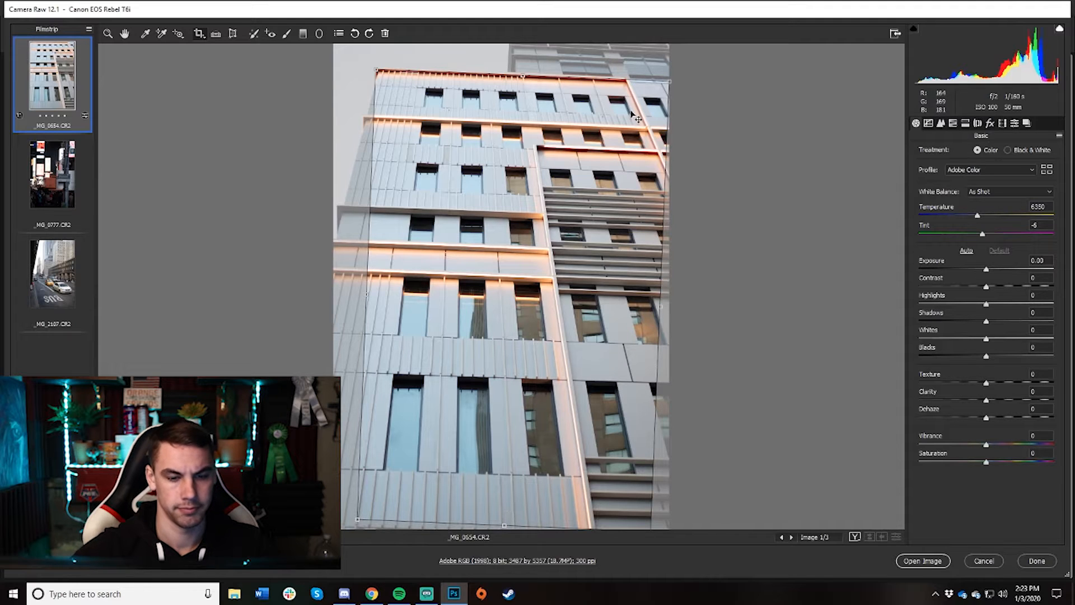
mouse_move(506, 523)
left_mouse_down()
mouse_move(515, 473)
mouse_move(511, 511)
left_mouse_up()
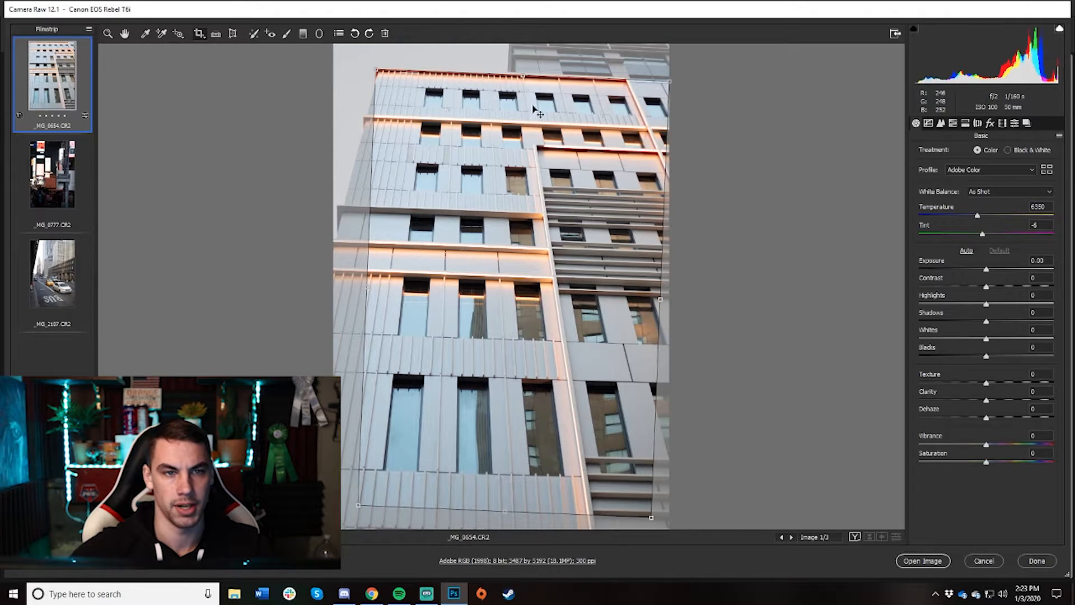
key("Return")
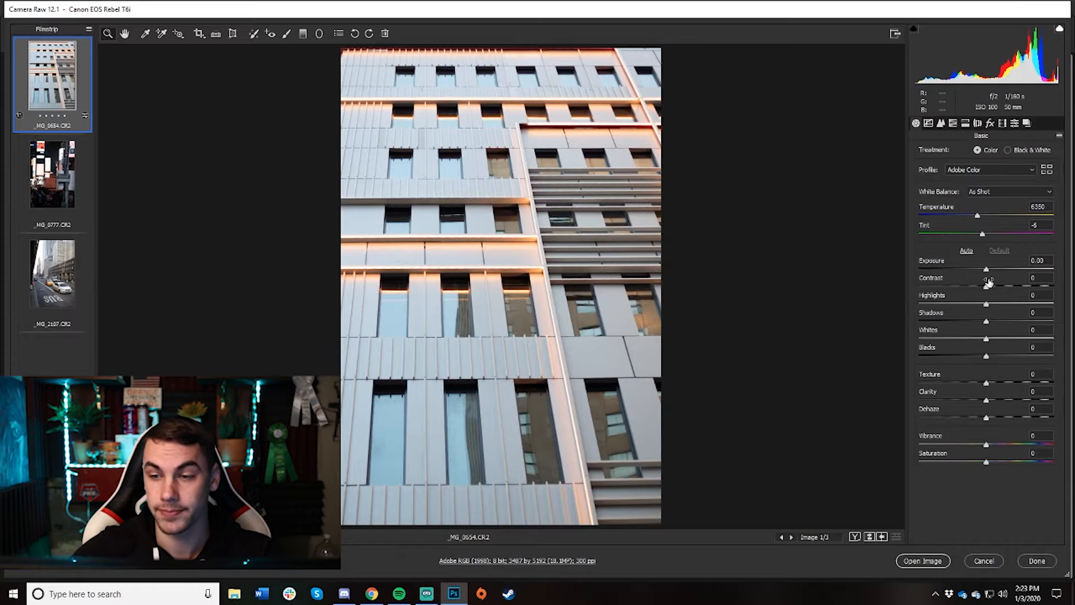
Set the temperature to 5400, exposure -0.95, contrast +55, highlights -21, shadows +27, whites -3 and blacks -8
mouse_move(977, 218)
left_mouse_down()
mouse_move(965, 219)
mouse_move(974, 217)
left_mouse_up()
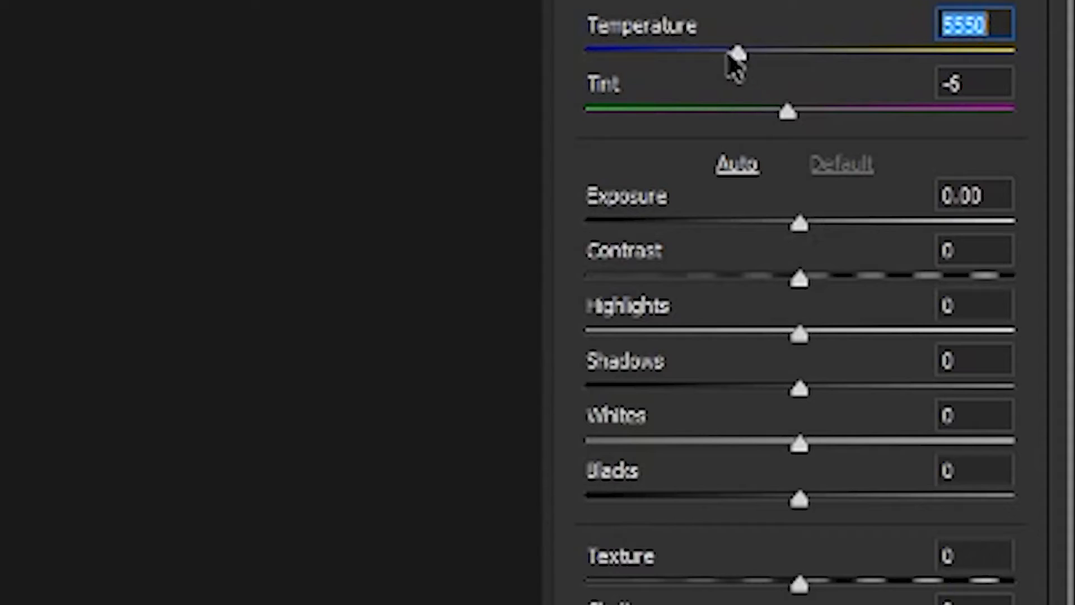
left_click_drag(762, 56, 725, 61)
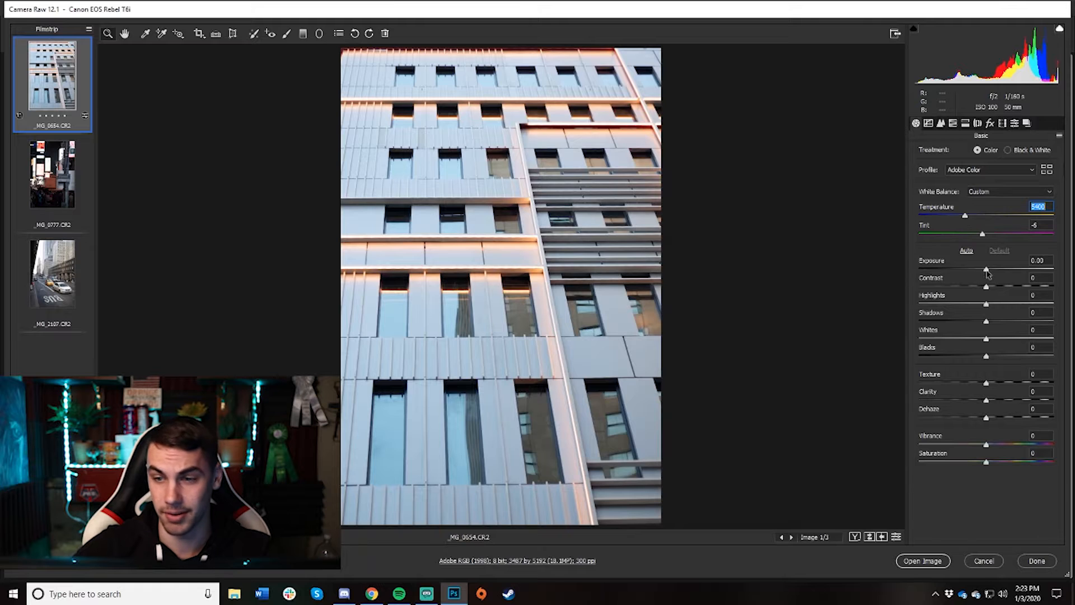
left_click_drag(986, 273, 981, 358)
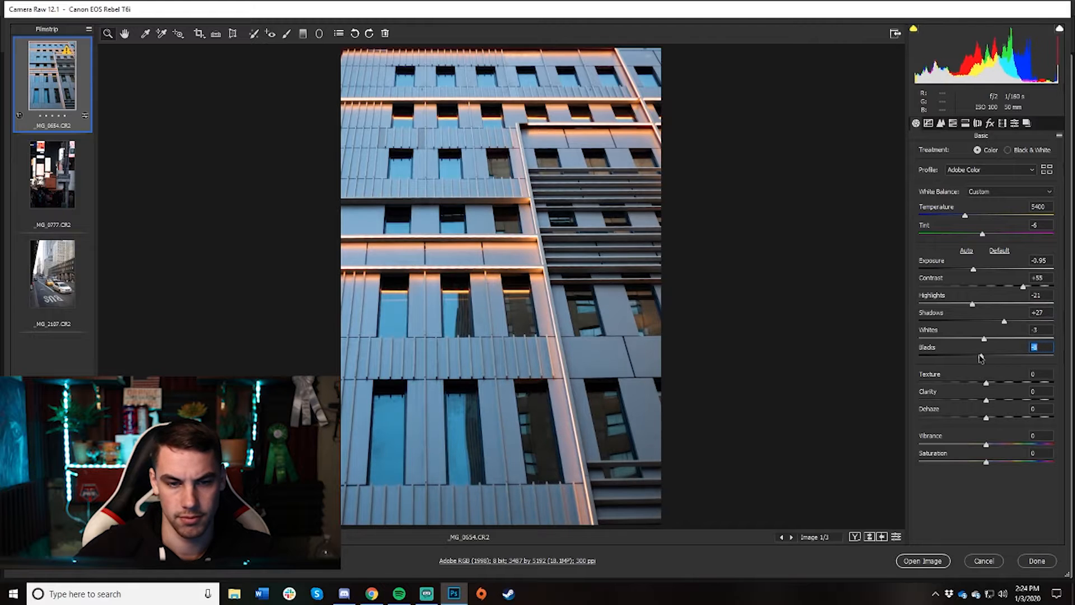
Set texture to +7, clarity to +25, dehaze to +9, vibrance to +8 and saturation to +10
mouse_move(987, 400)
left_mouse_down()
mouse_move(1012, 403)
mouse_move(978, 384)
mouse_move(993, 384)
mouse_move(993, 417)
left_mouse_up()
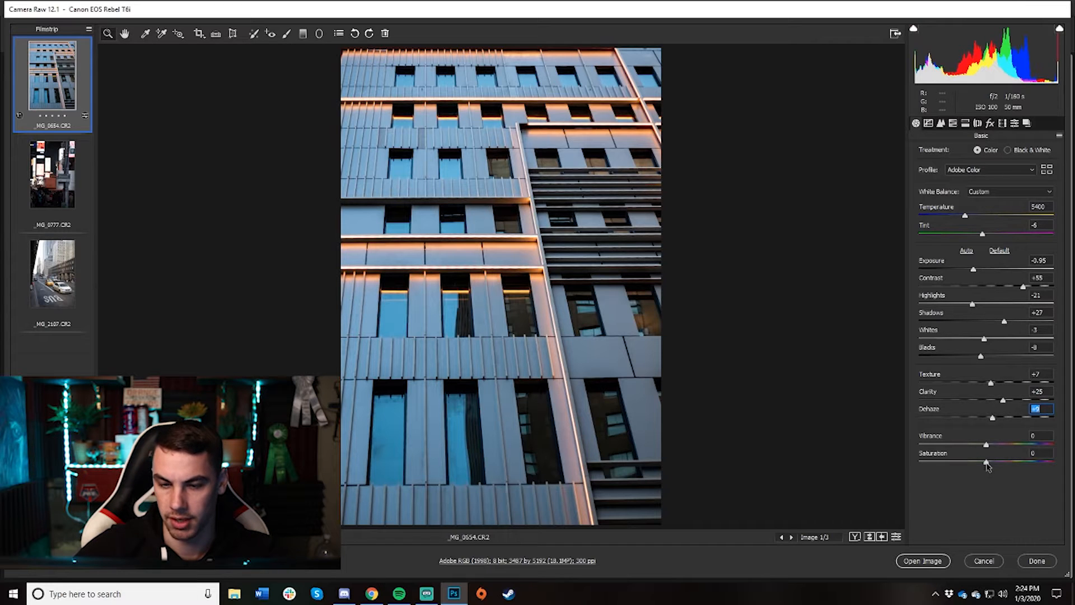
left_click_drag(986, 463, 1000, 464)
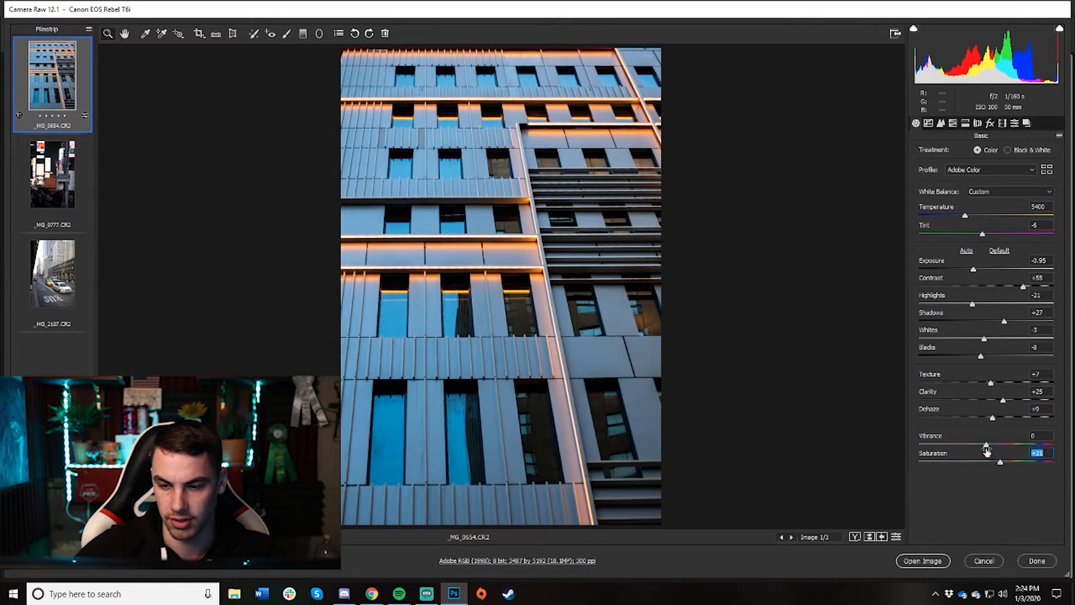
left_click_drag(1001, 463, 994, 449)
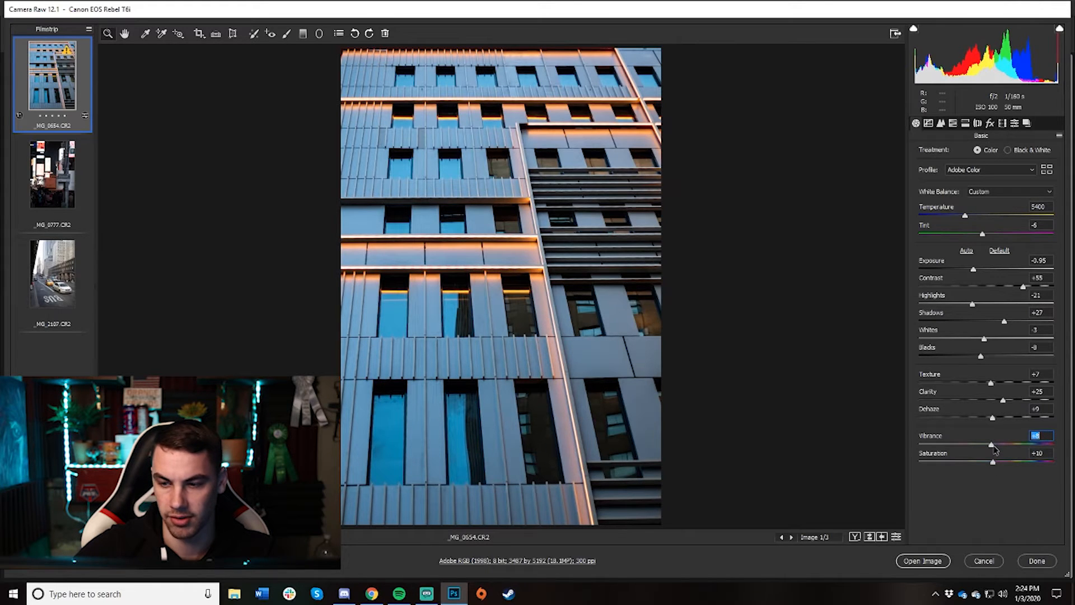
In the camera calibration, set the red primary hue to -90 and green primary hue to +23, and lower the blue primary hue slightly
left_click(1004, 124)
left_click_drag(985, 231, 923, 228)
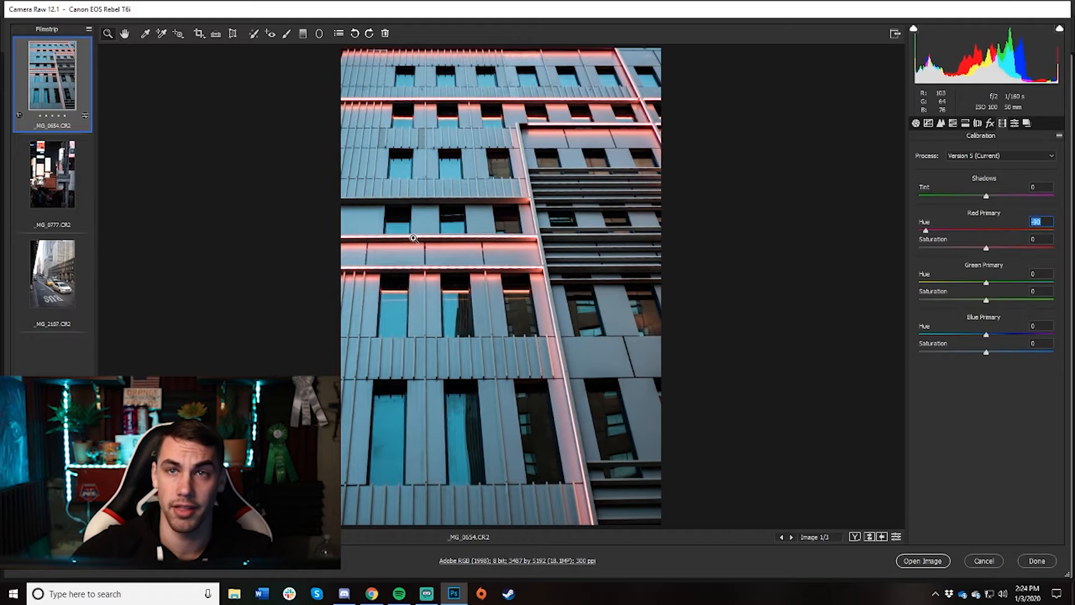
mouse_move(986, 283)
left_mouse_down()
mouse_move(1020, 285)
mouse_move(1002, 284)
left_mouse_up()
left_click_drag(985, 334, 983, 336)
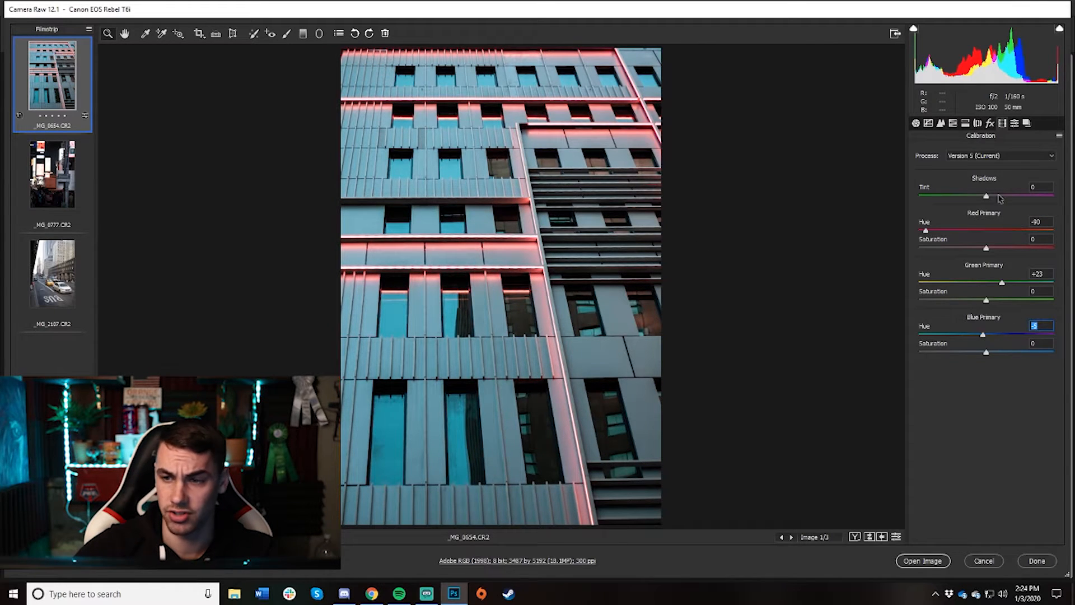
Set the HSL luminance of reds to -24, oranges -22, greens +100, aquas -90, blues -60, purples -45 and magentas -46
left_click(964, 122)
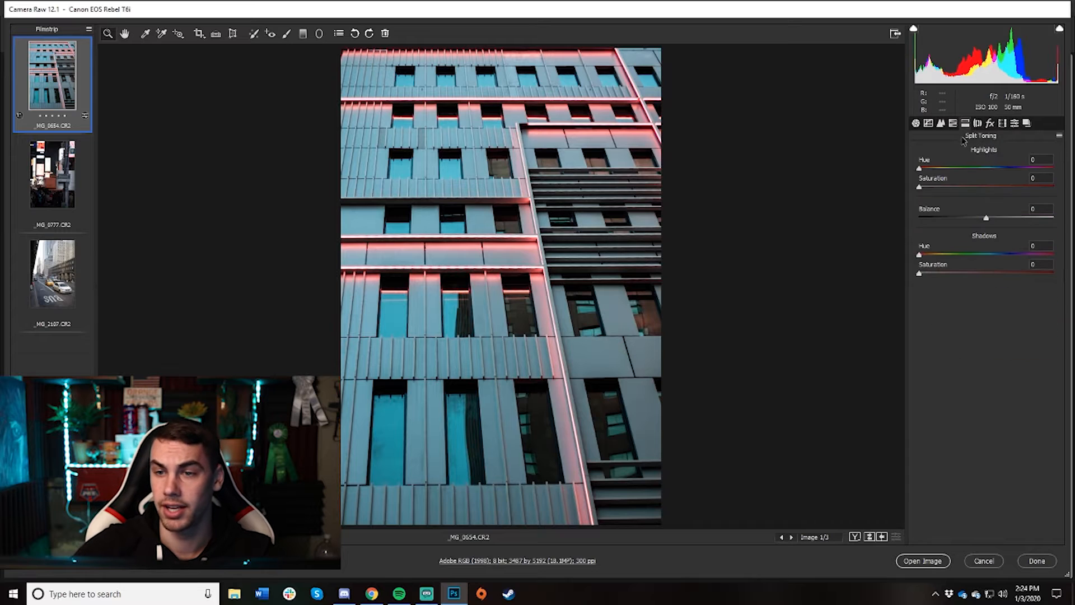
left_click(953, 123)
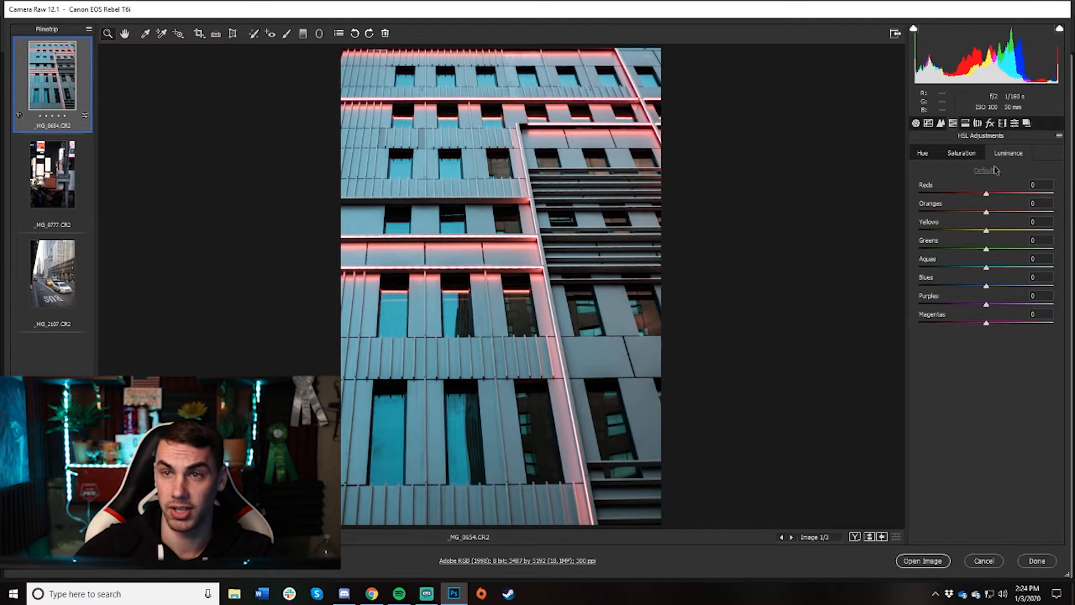
left_click_drag(986, 195, 917, 249)
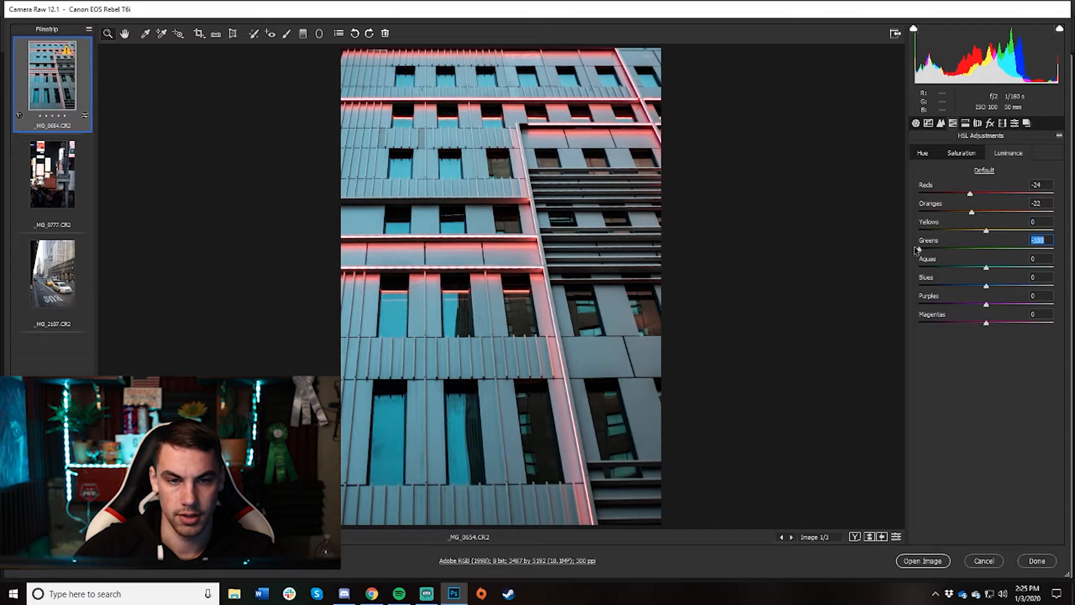
left_click_drag(987, 270, 925, 271)
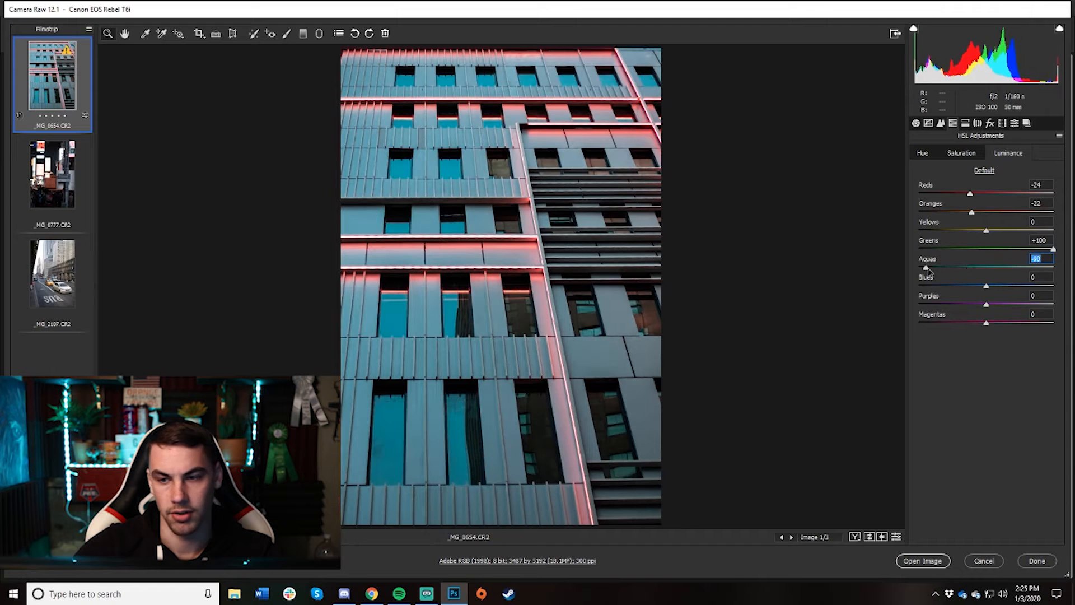
left_click_drag(987, 287, 961, 327)
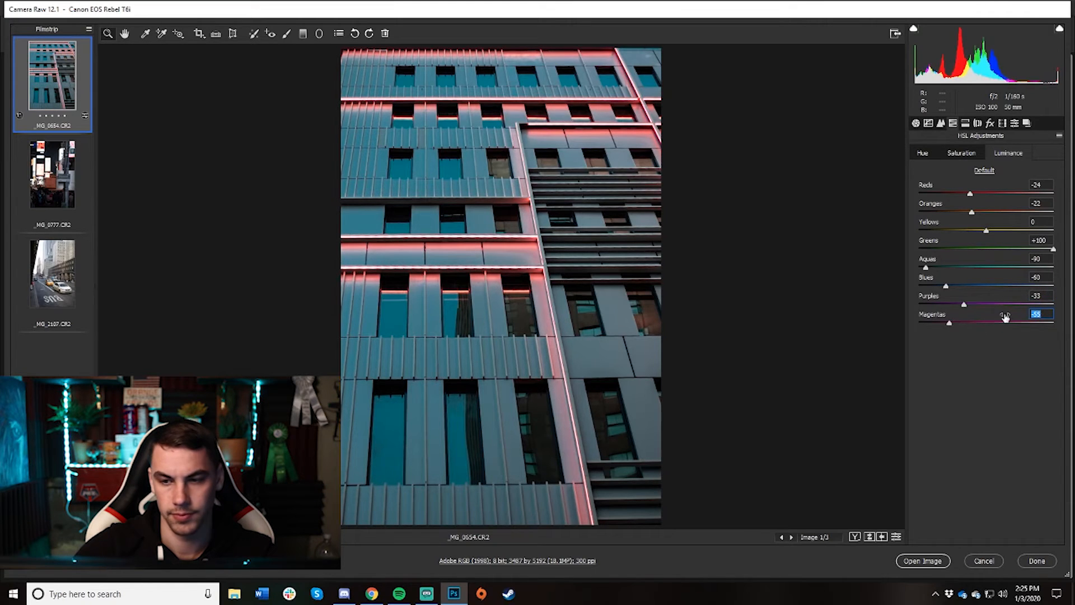
left_click(964, 305)
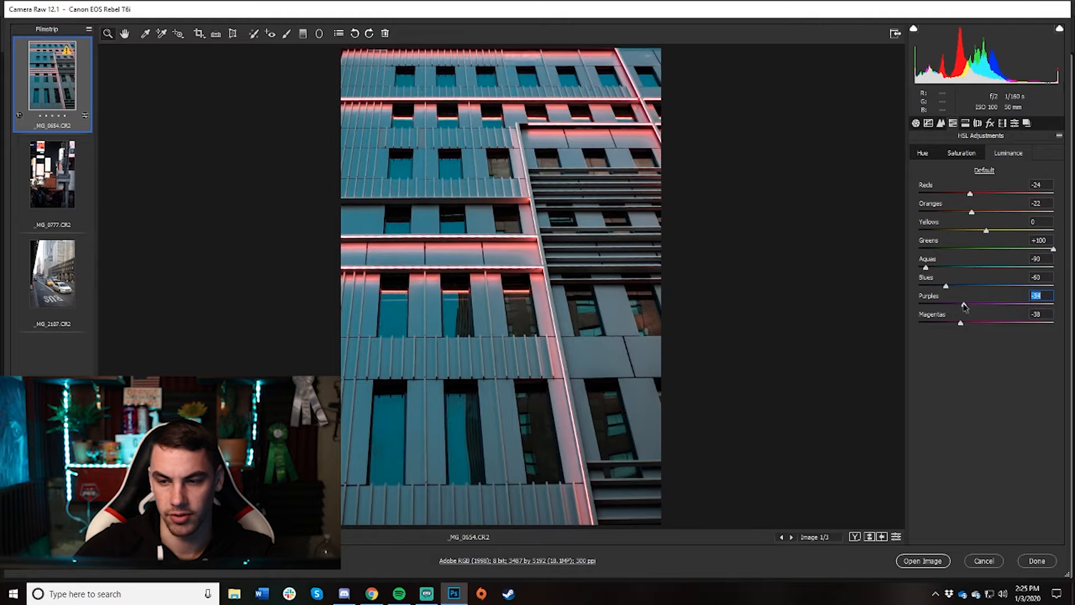
left_click_drag(959, 317, 958, 325)
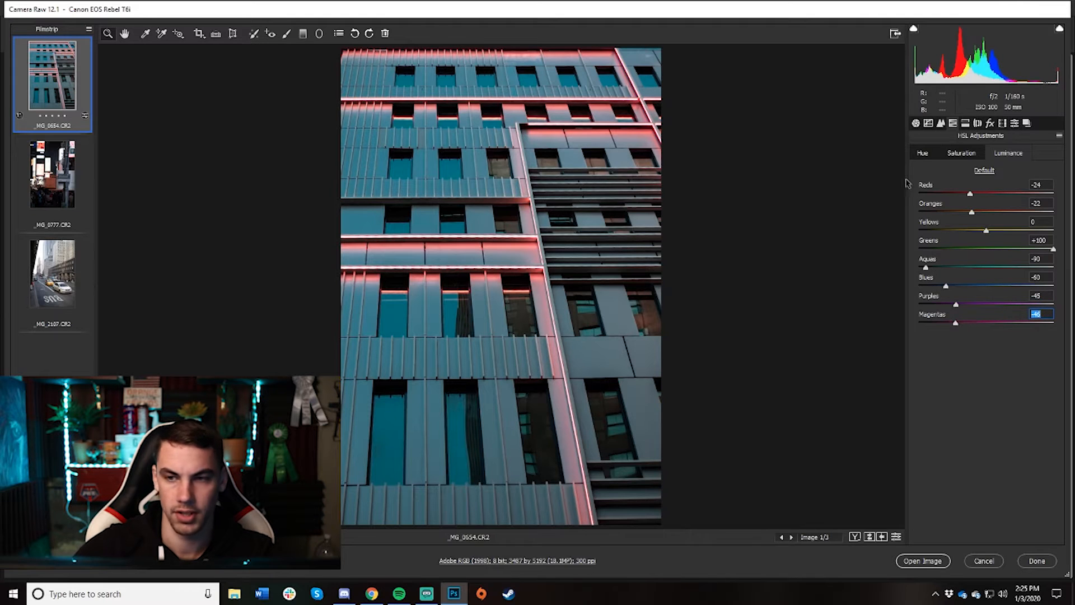
Set the HSL saturation of yellows, greens, aquas, blues, purples and magentas to -100
left_click(984, 171)
left_click_drag(986, 325, 688, 336)
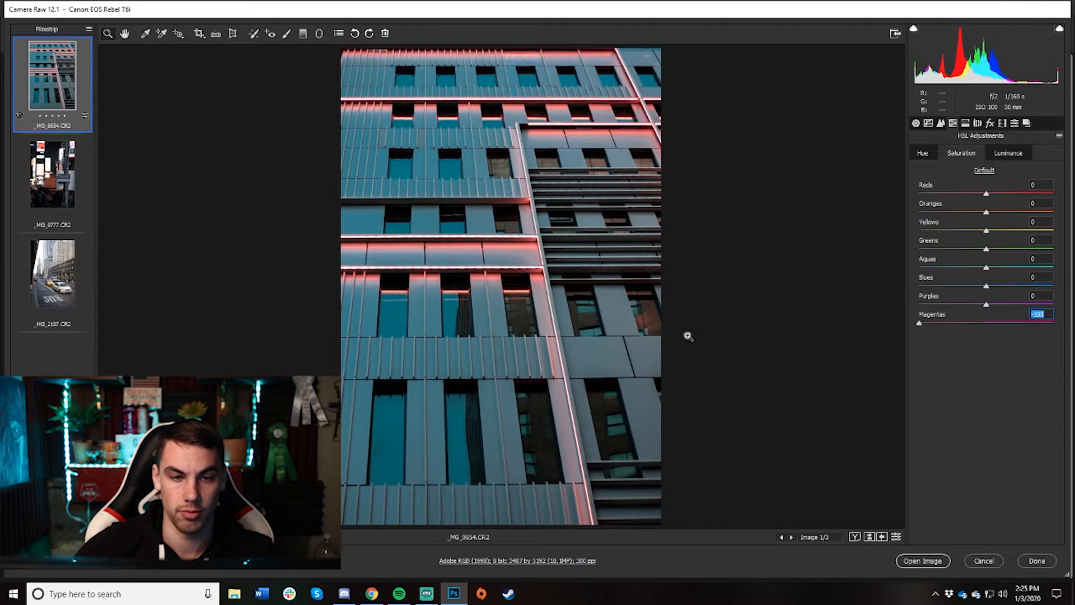
left_click_drag(986, 304, 812, 305)
left_click_drag(986, 286, 847, 297)
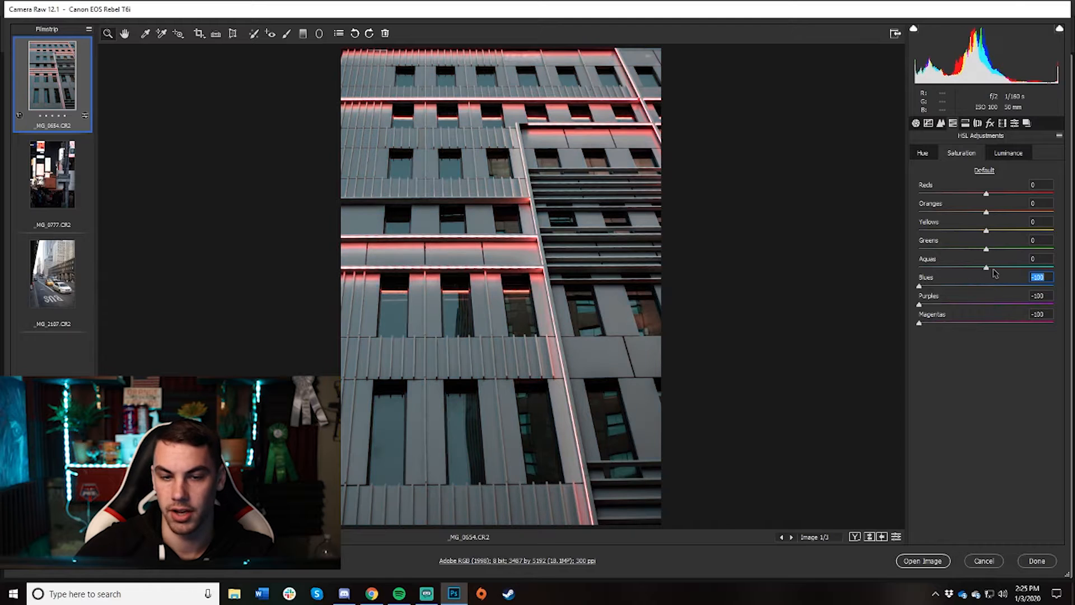
left_click_drag(986, 267, 683, 287)
left_click_drag(985, 248, 812, 252)
left_click(986, 230)
left_click_drag(988, 233, 1027, 234)
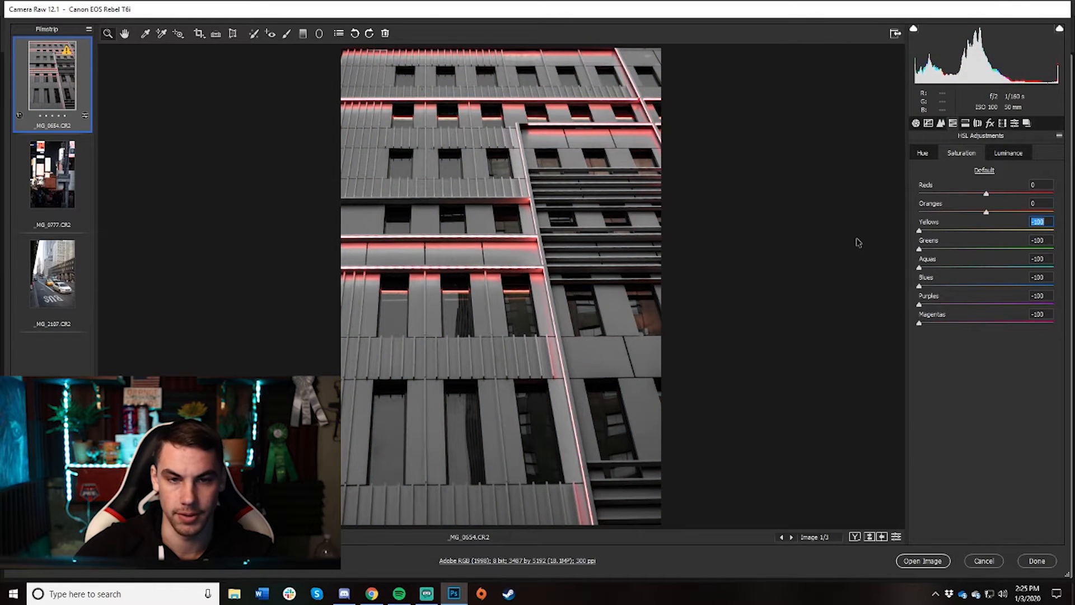
Set the saturation of reds to +40 and oranges to +39, and the hue of reds to +36 and oranges to -7
left_click(985, 212)
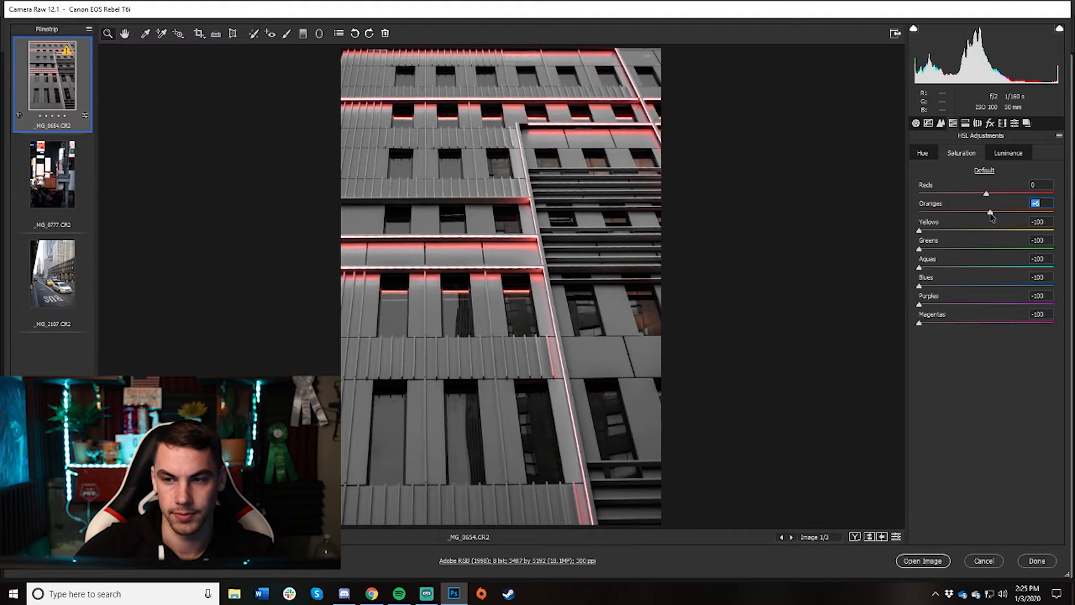
left_click_drag(986, 193, 1015, 213)
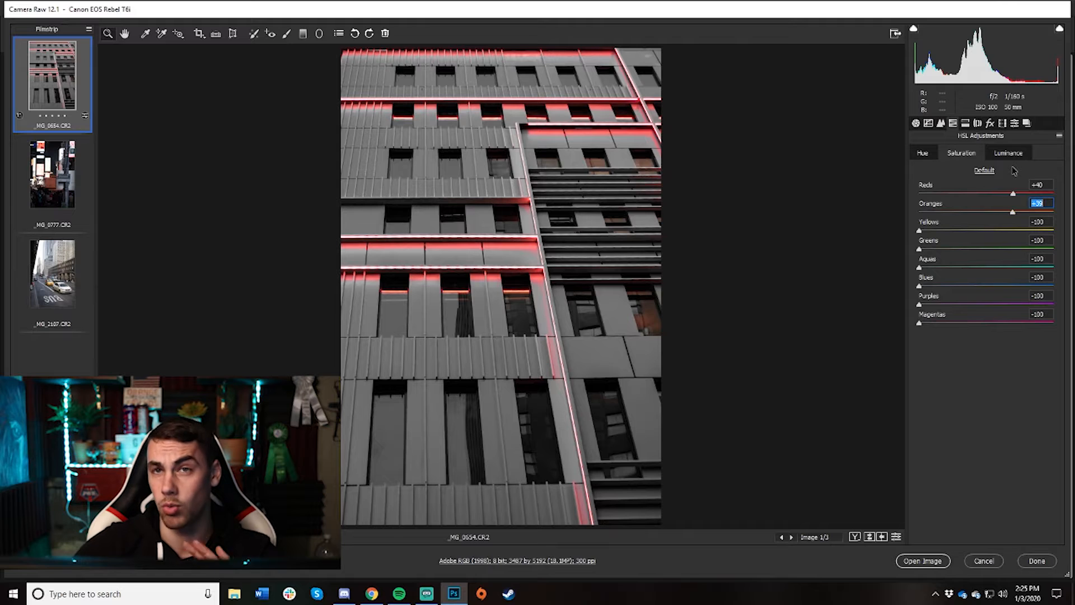
left_click(983, 170)
left_click_drag(986, 194, 952, 217)
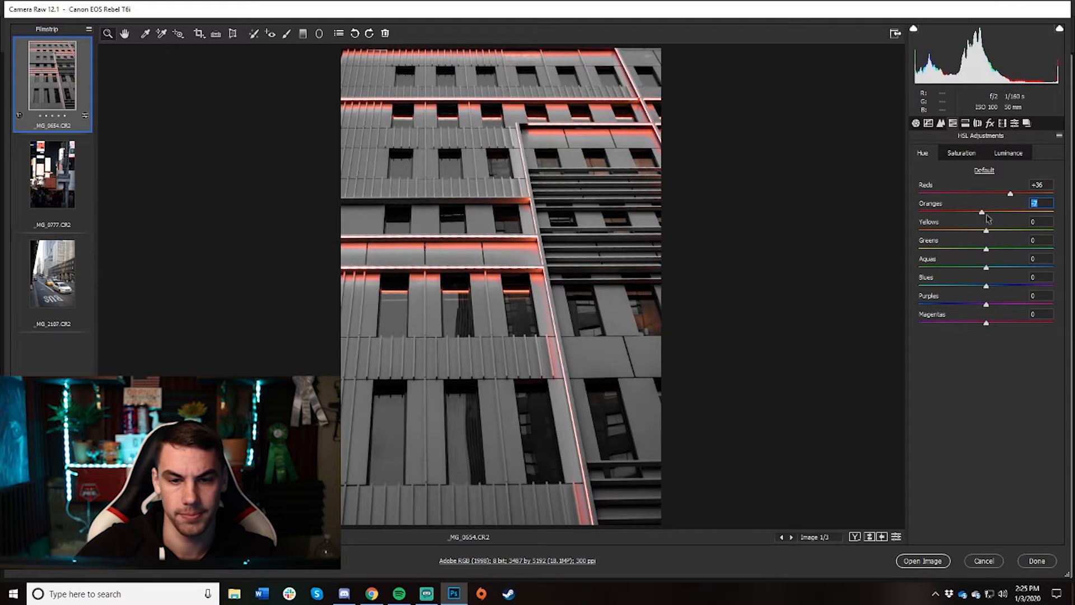
Shape the RGB point tone curve by lifting the black point, setting the midpoint to input 129, output 119, and anchoring the highlights at 192, 192
left_click(941, 123)
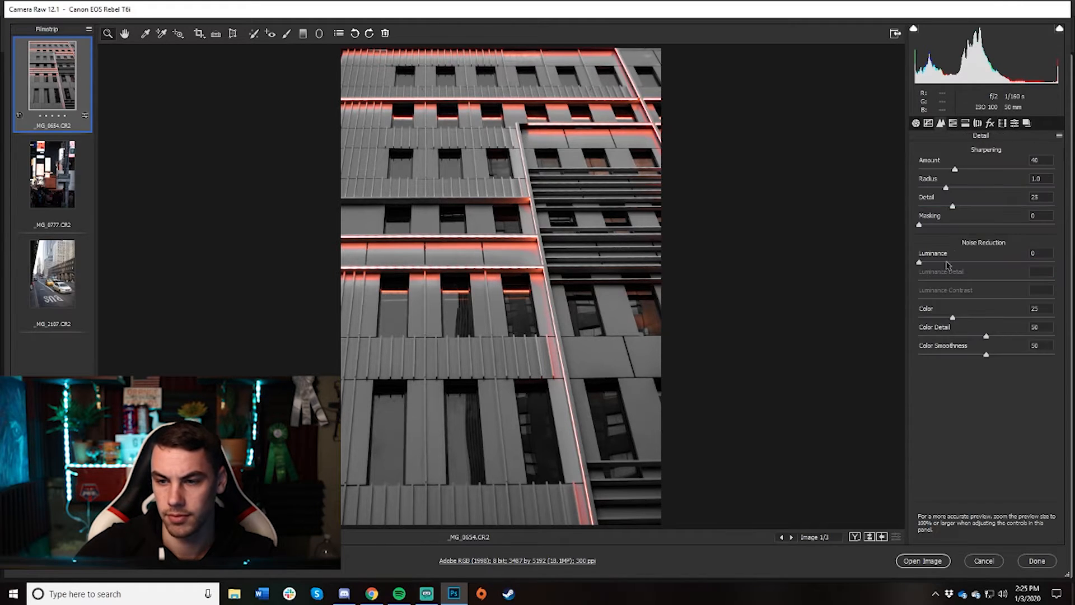
left_click(929, 123)
left_click_drag(917, 346, 986, 280)
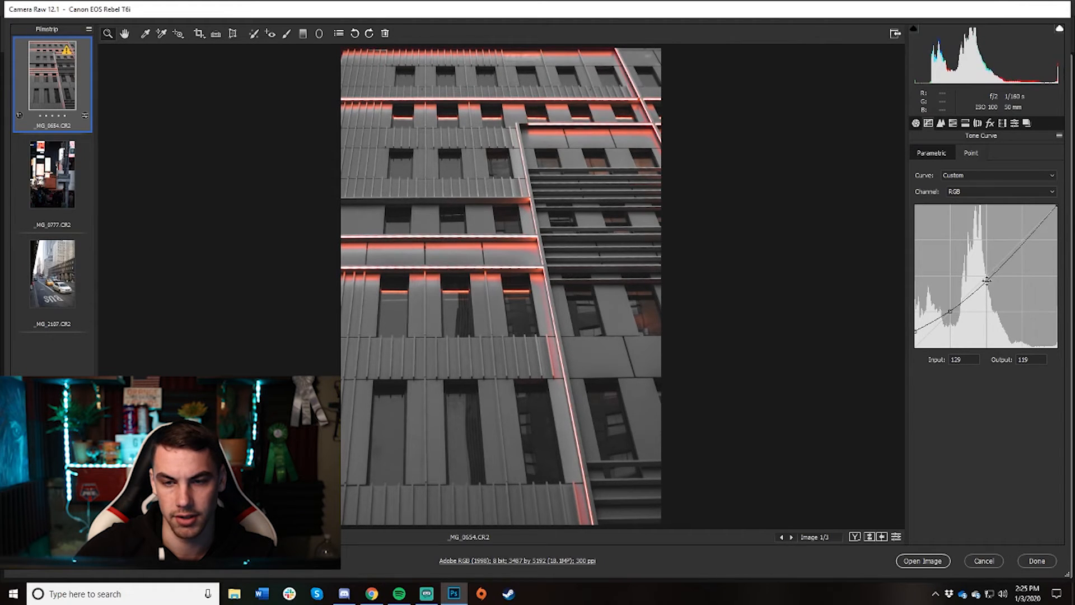
mouse_move(1023, 240)
left_mouse_down()
mouse_move(1024, 251)
mouse_move(1022, 236)
left_mouse_up()
mouse_move(1022, 239)
left_mouse_down()
mouse_move(1021, 250)
mouse_move(1021, 239)
left_mouse_up()
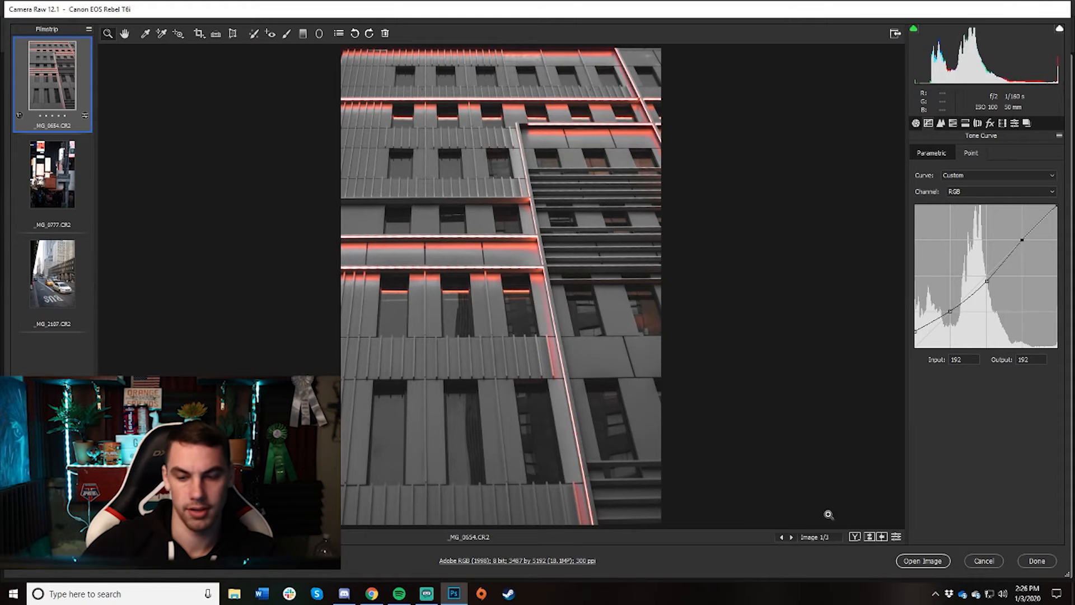
Set the red primary hue in the camera calibration to -22
left_click(1002, 123)
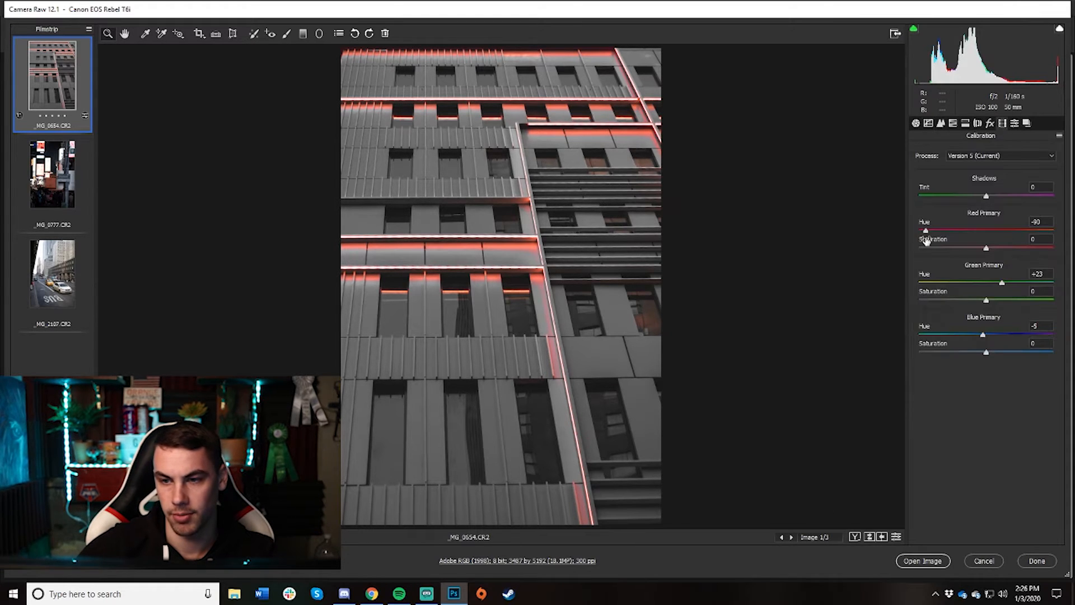
left_click_drag(925, 231, 973, 232)
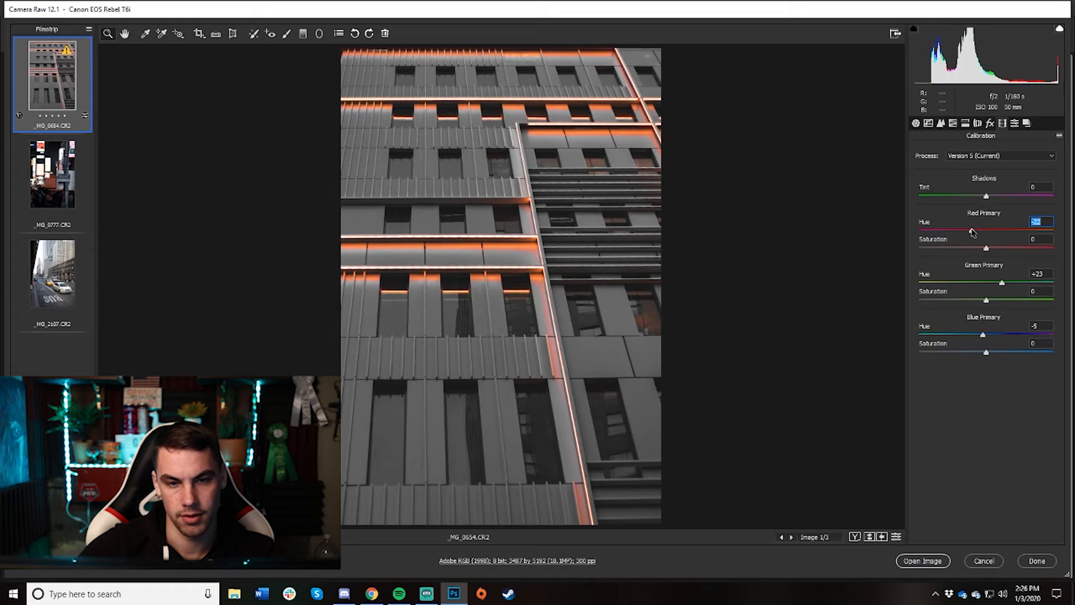
Set the HSL saturation of yellows to -68, greens -70, aquas -70, blues -68, purples -70 and magentas -67
left_click(953, 124)
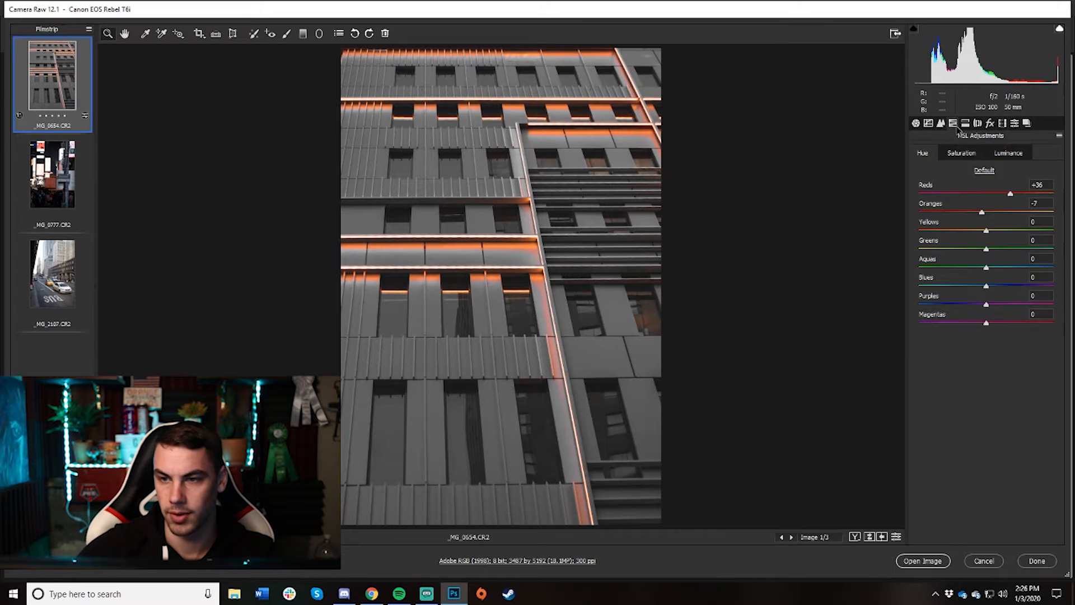
left_click(1005, 157)
left_click(961, 153)
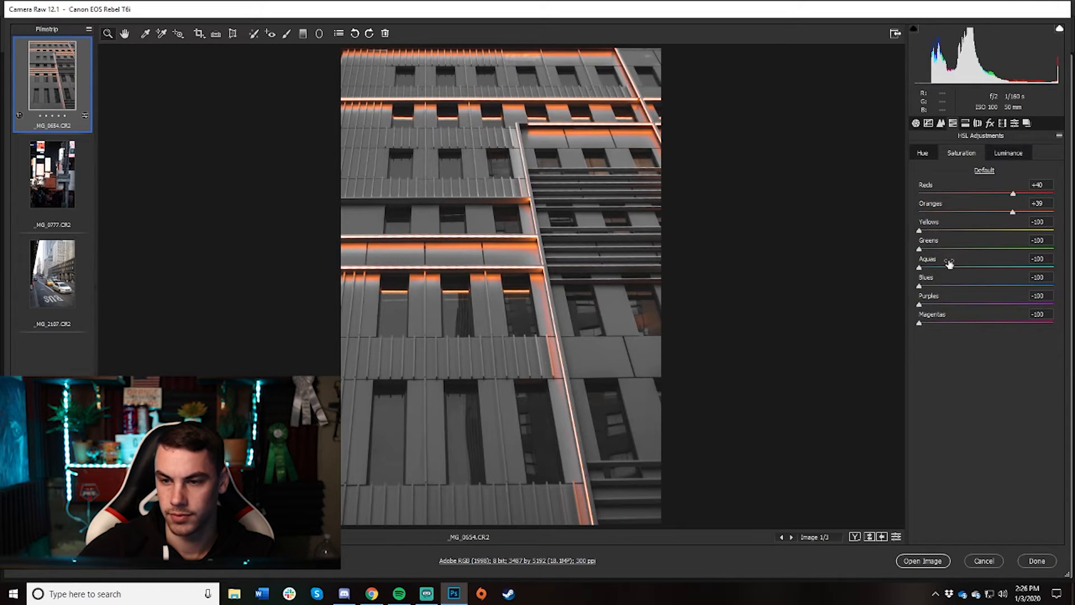
left_click(941, 286)
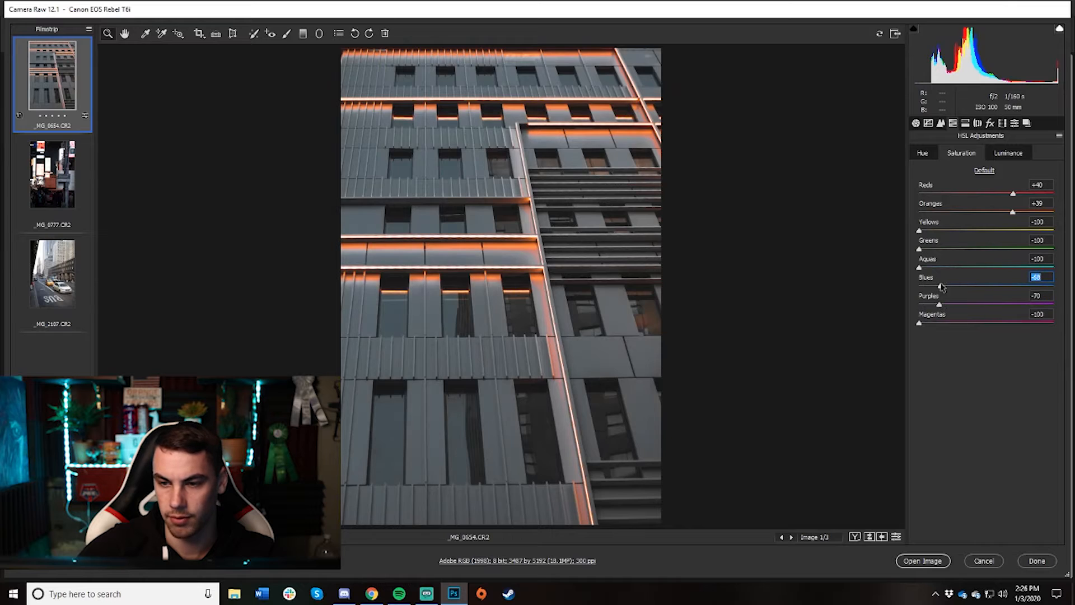
left_click(938, 267)
left_click(939, 248)
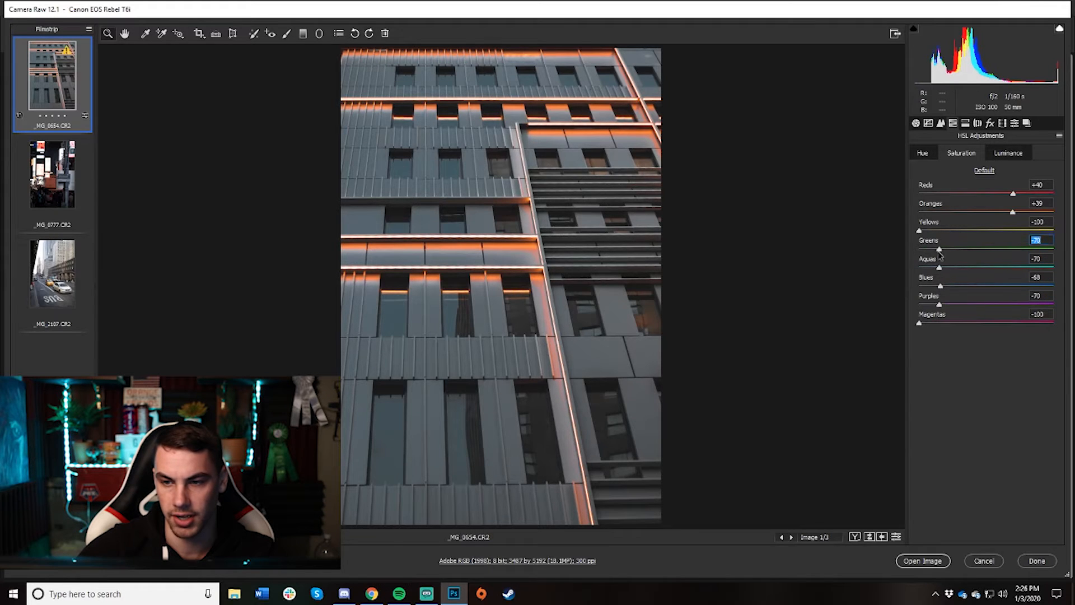
left_click(941, 323)
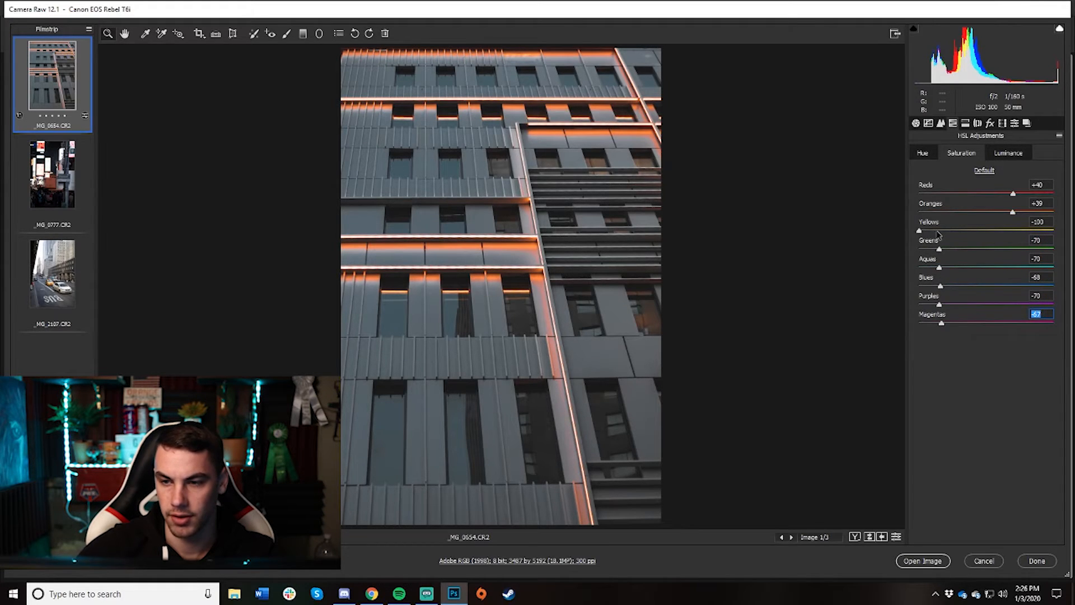
Compare the building photo before and after the edits, then return to the single view
left_click(854, 536)
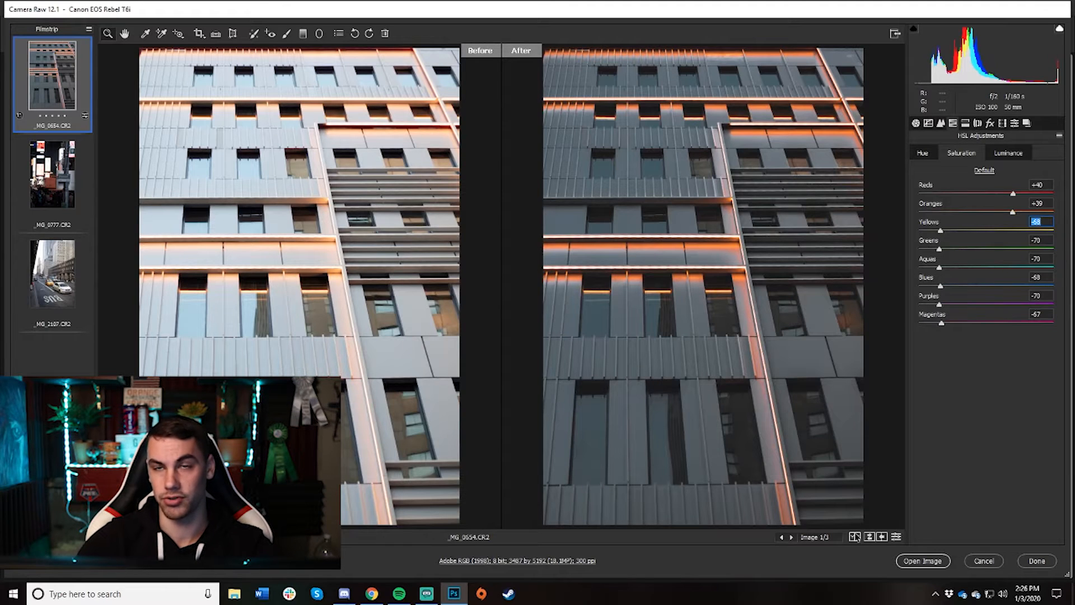
left_click(855, 536)
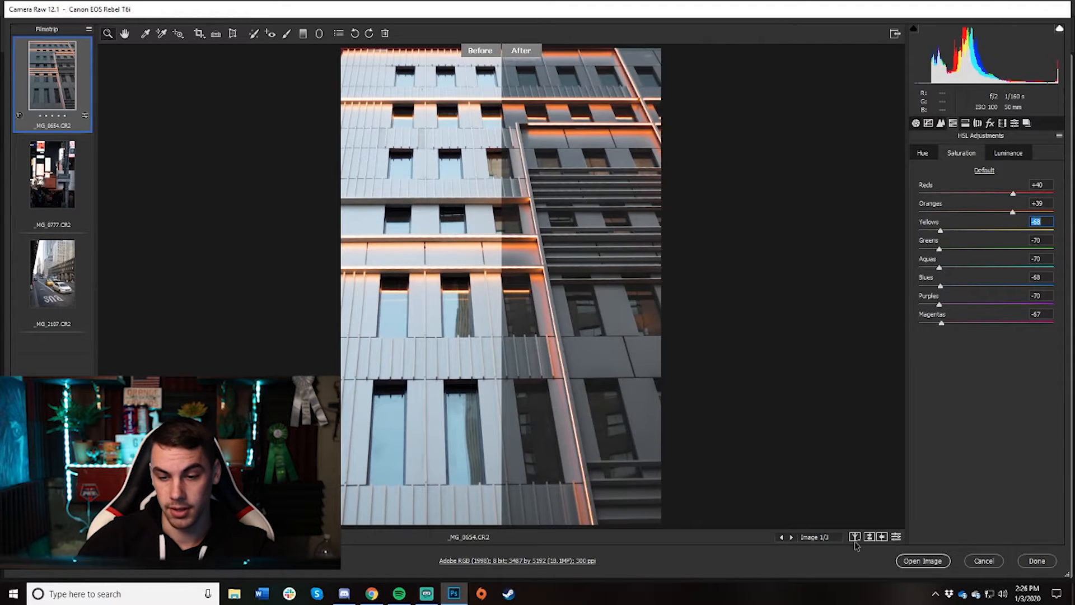
left_click(855, 536)
left_click(855, 536)
left_click(855, 536)
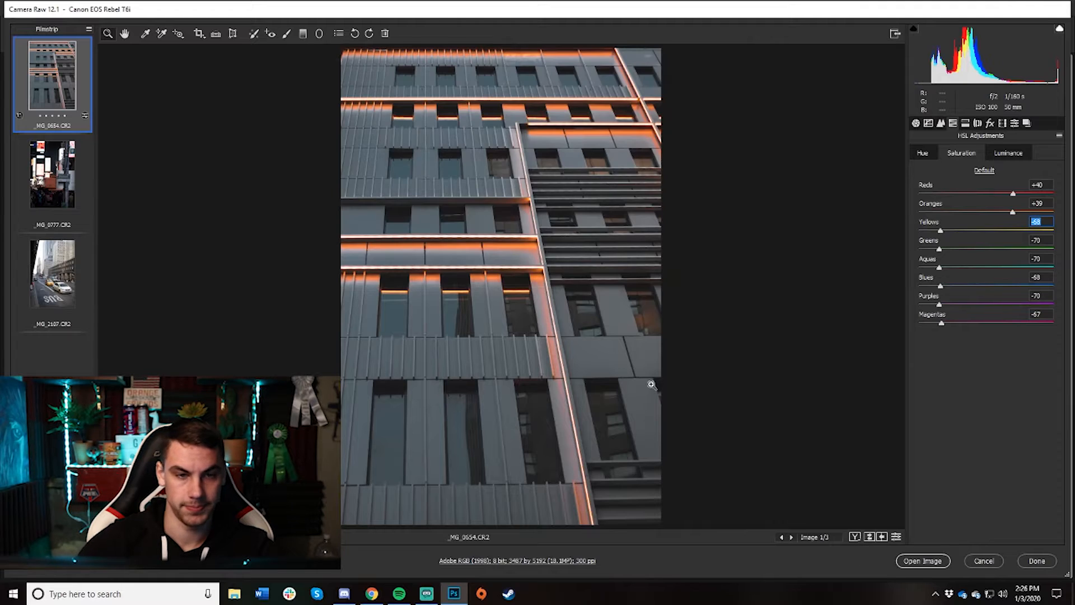
Open _MG_0777.CR2, straighten it along the top edge of the Times Square sign, and crop in the top and bottom
left_click(40, 183)
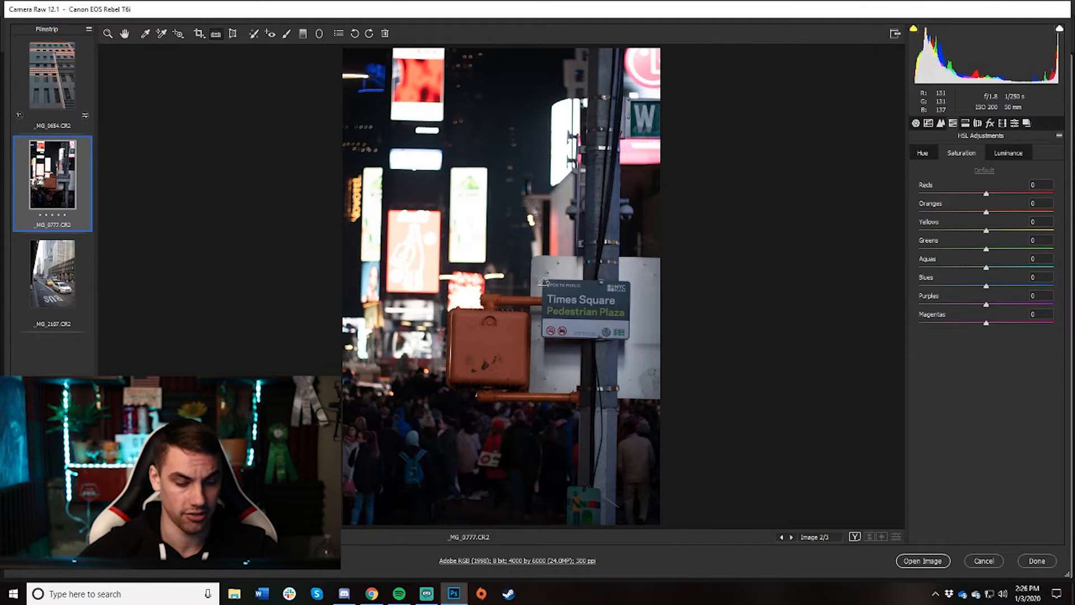
key("ctrl+plus")
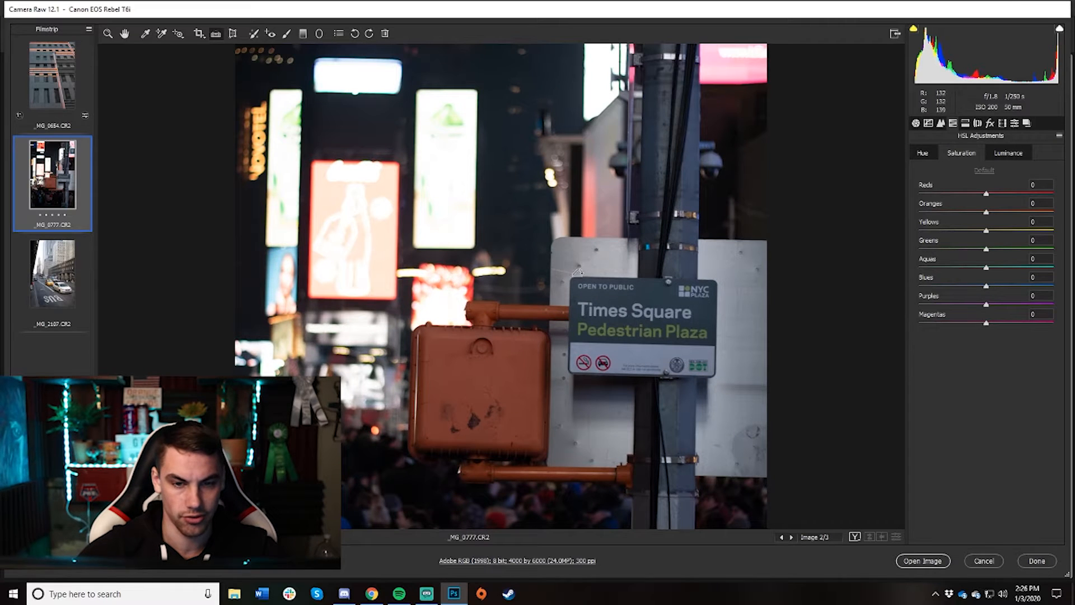
left_click_drag(572, 278, 721, 276)
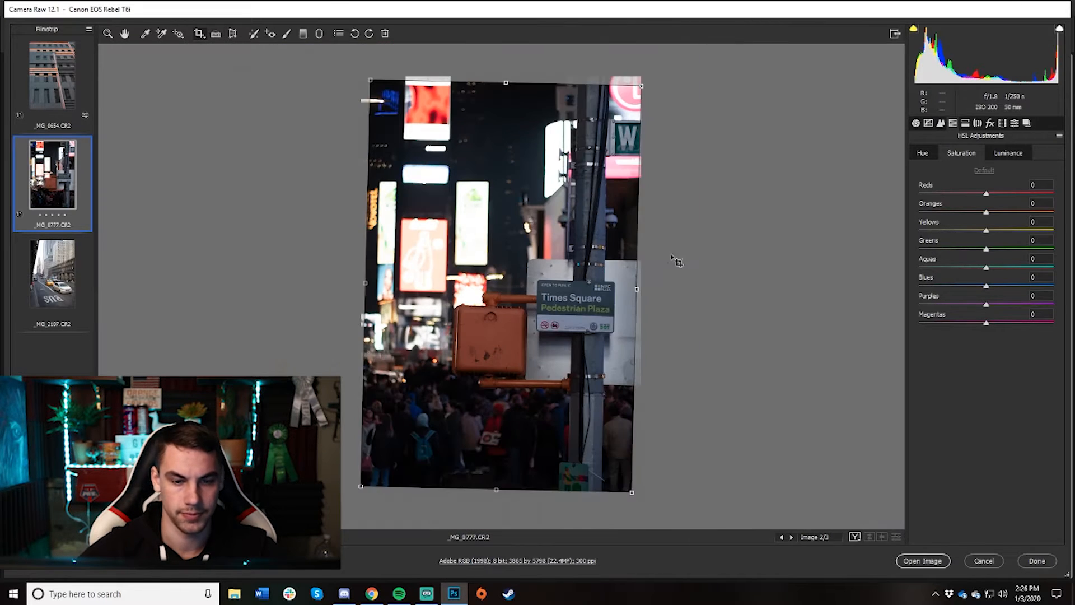
left_click_drag(496, 82, 496, 88)
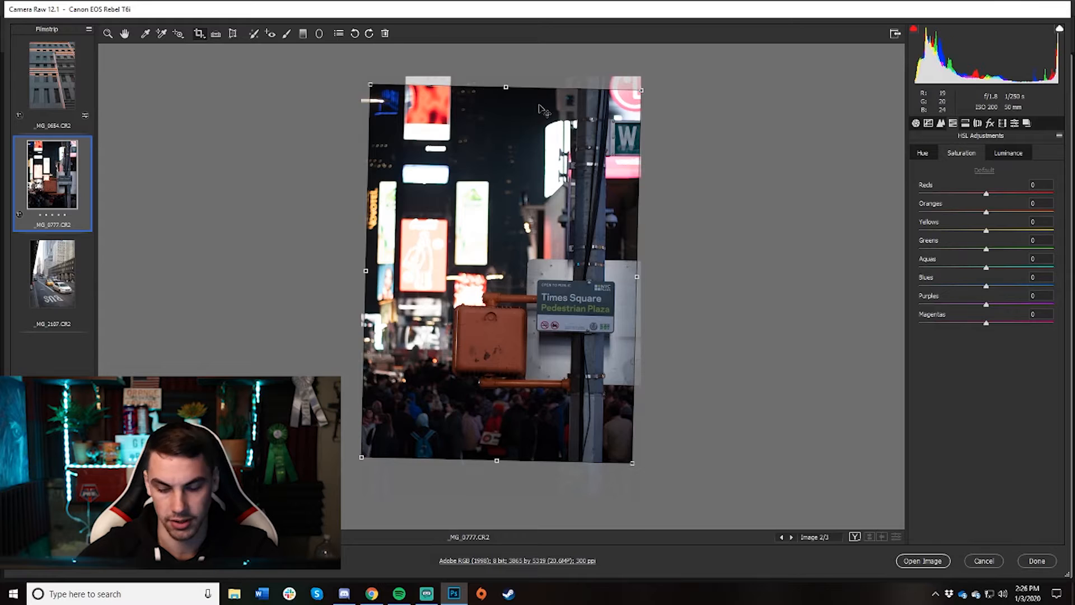
key("Return")
Set exposure to +0.80, contrast +39, highlights -100, shadows -7 and whites -100
left_click(916, 123)
left_click_drag(985, 269, 918, 304)
left_click_drag(985, 320, 919, 338)
Set blacks to +21, texture +17, clarity +28, dehaze +13, vibrance +27 and saturation +7, with temperature 4750 and tint -12
left_click_drag(986, 355, 1003, 444)
left_click_drag(985, 461, 993, 463)
mouse_move(969, 215)
left_mouse_down()
mouse_move(956, 215)
mouse_move(978, 233)
left_mouse_up()
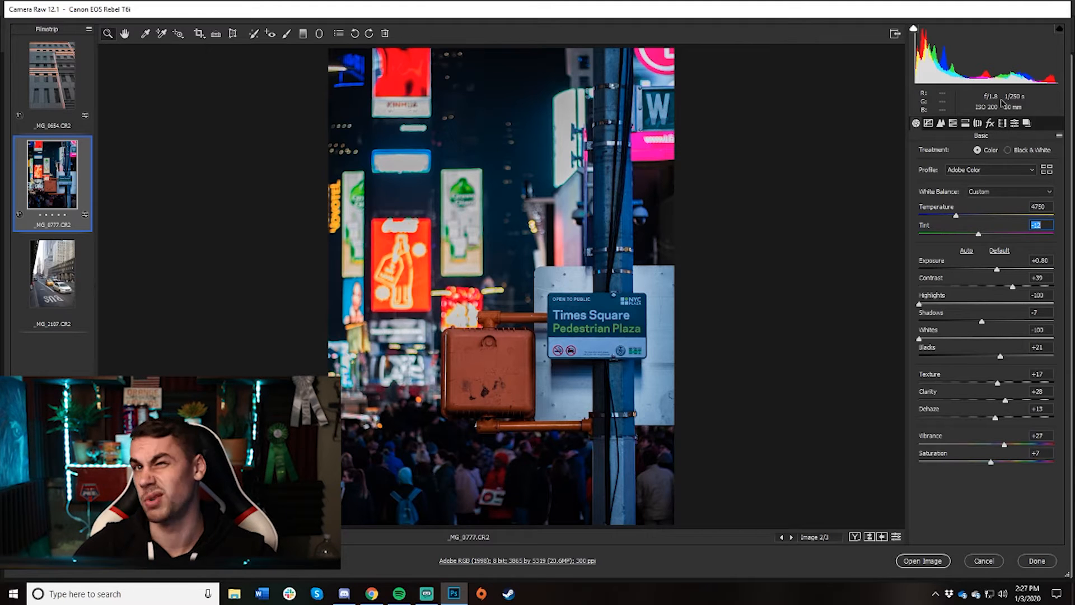
In the camera calibration, set the red primary hue to -10, green primary hue to +15 and blue primary hue to +33
left_click(1026, 122)
left_click_drag(986, 230, 979, 231)
left_click_drag(986, 283, 996, 282)
left_click_drag(986, 335, 1008, 334)
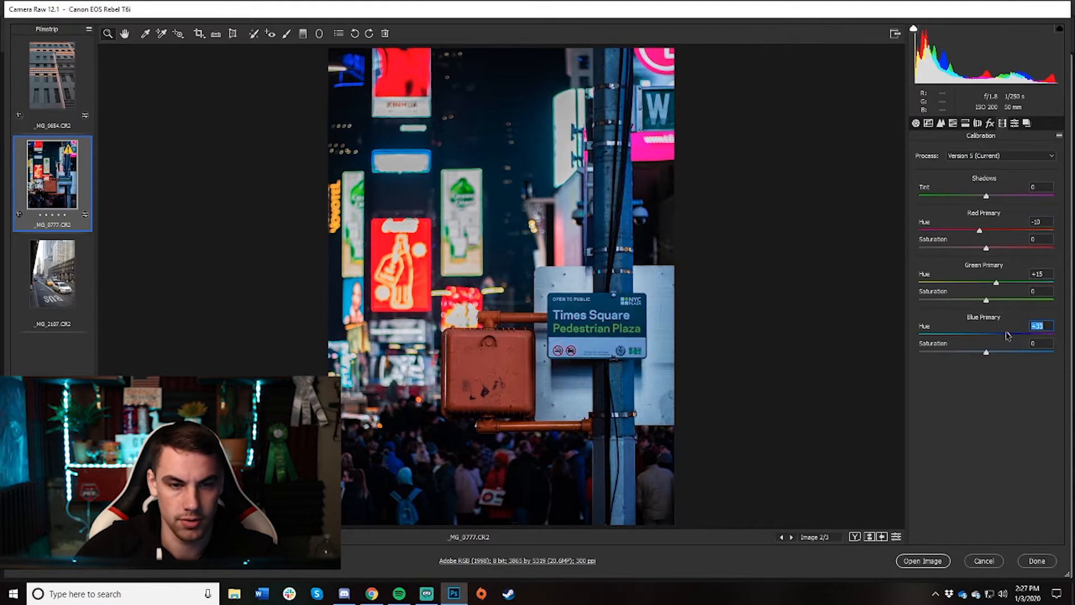
Set the HSL luminance of reds to -21, oranges +6, yellows -24, greens -5, aquas -16, blues +42, purples +20 and magentas -3
left_click(952, 123)
left_click(1007, 153)
left_click_drag(986, 193, 972, 194)
left_click_drag(986, 211, 984, 324)
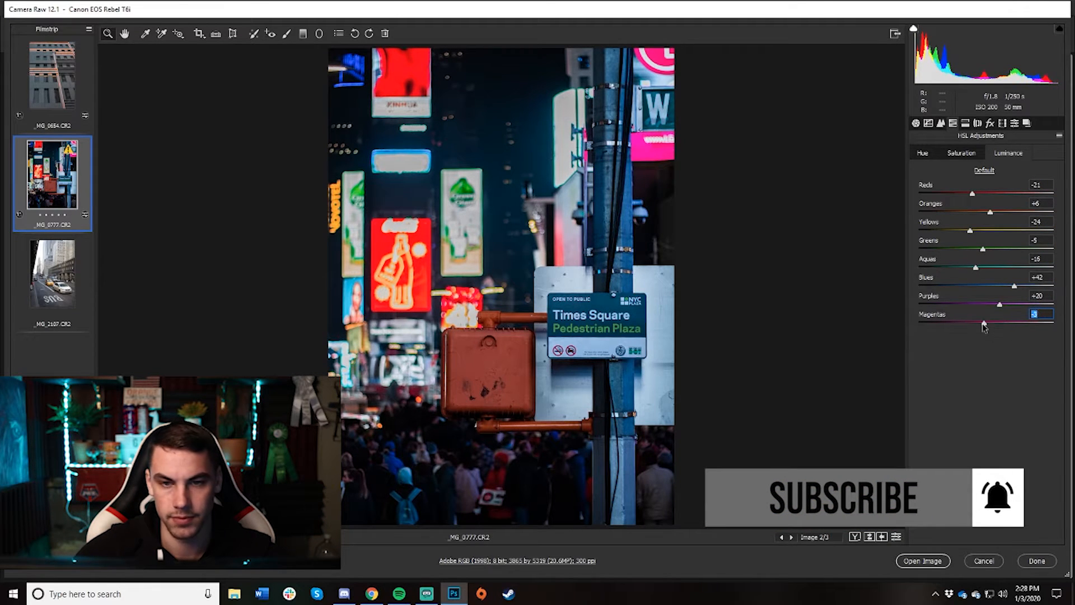
Set the HSL saturation of reds to +3, oranges +40, yellows -73, greens -75, aquas -74, purples -41 and magentas -35, and lower the blues
left_click(962, 153)
left_click_drag(986, 285, 804, 289)
left_click_drag(986, 267, 918, 267)
left_click_drag(986, 248, 936, 248)
left_click_drag(986, 230, 1013, 216)
mouse_move(986, 194)
left_mouse_down()
mouse_move(962, 196)
mouse_move(988, 196)
left_mouse_up()
left_click_drag(985, 305, 959, 306)
left_click_drag(986, 323, 962, 324)
Set the HSL hue of reds to -3, oranges +48, blues +1, purples +97 and magentas +100, and the saturation of blues to -52
left_click(922, 153)
left_click_drag(985, 212, 1017, 216)
mouse_move(985, 193)
left_mouse_down()
mouse_move(967, 196)
mouse_move(984, 196)
left_mouse_up()
left_click_drag(986, 323, 1053, 323)
left_click_drag(985, 304, 1051, 304)
left_click_drag(986, 285, 951, 288)
left_click(961, 153)
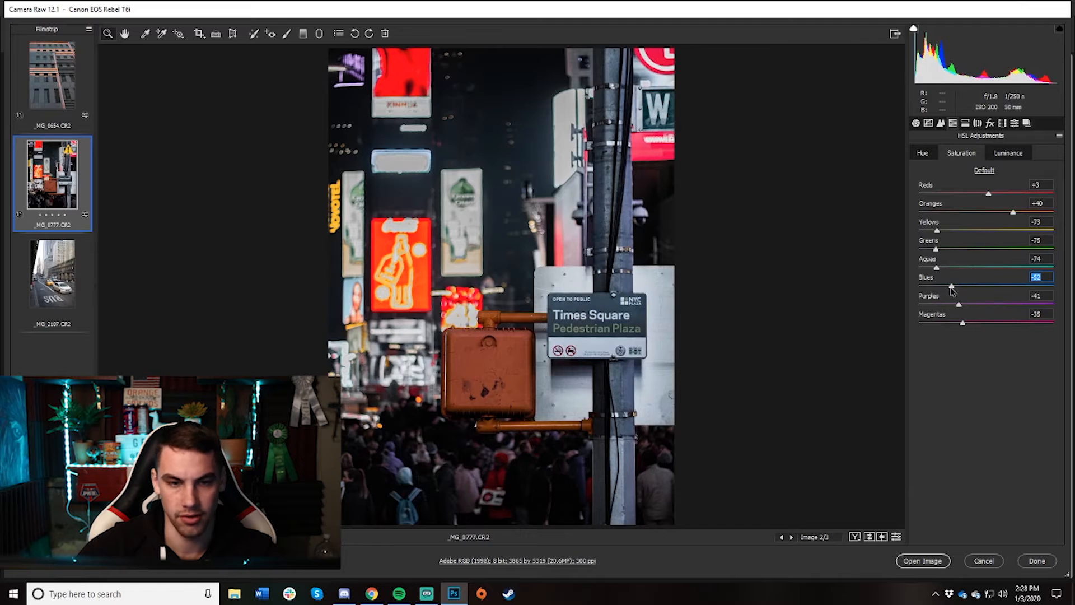
Apply a small amount of luminance noise reduction to the Times Square photo
left_click(925, 153)
left_click(940, 124)
left_click(939, 261)
Shape the RGB point tone curve by lifting the black point, anchoring shadows and midtones, and setting the highlights point to input 194, output 195
left_click(928, 124)
left_click_drag(913, 348, 905, 333)
left_click_drag(950, 302, 950, 310)
left_click_drag(986, 276, 986, 276)
left_click_drag(1023, 239, 1023, 238)
Compare the Times Square photo before and after the edits side by side, zoomed out
left_click(855, 537)
left_click(704, 277, "alt")
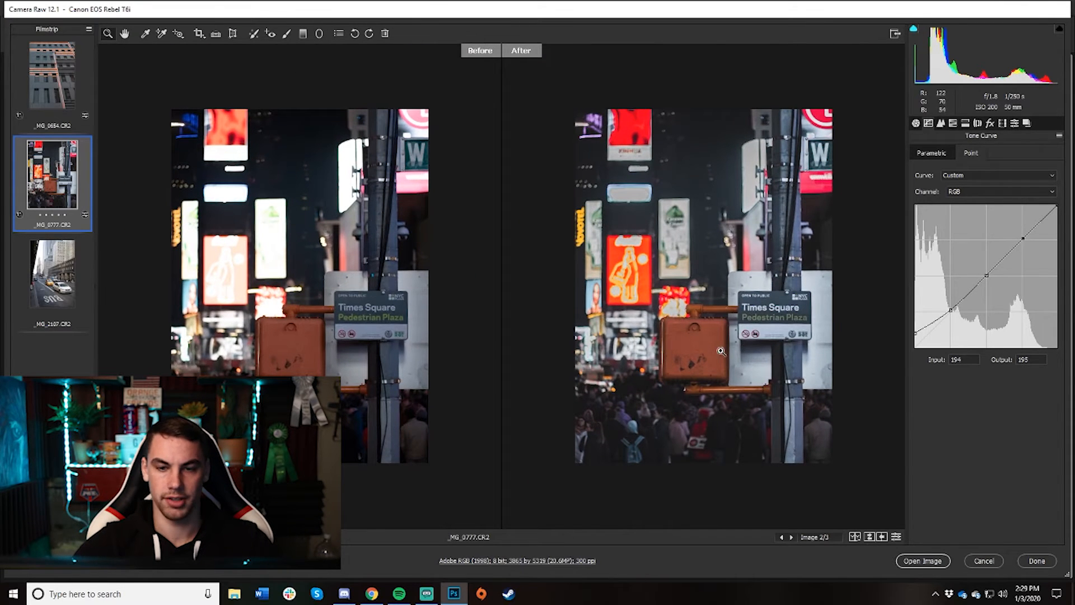
key("ctrl+alt+4")
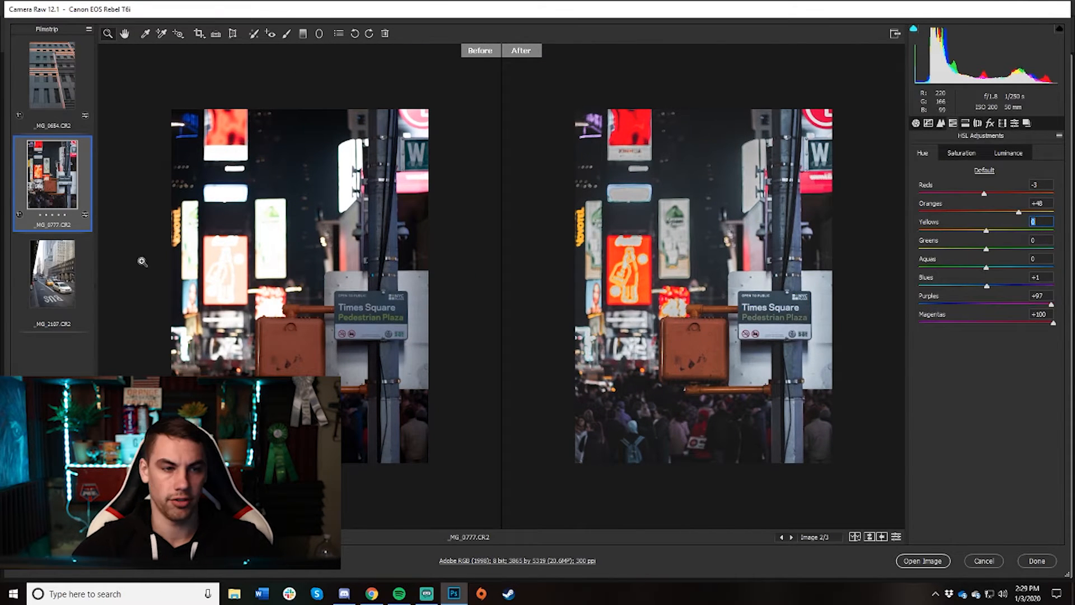
Open _MG_2107.CR2 in the single view and set its exposure to -0.50, contrast +57 and highlights -100
left_click(62, 270)
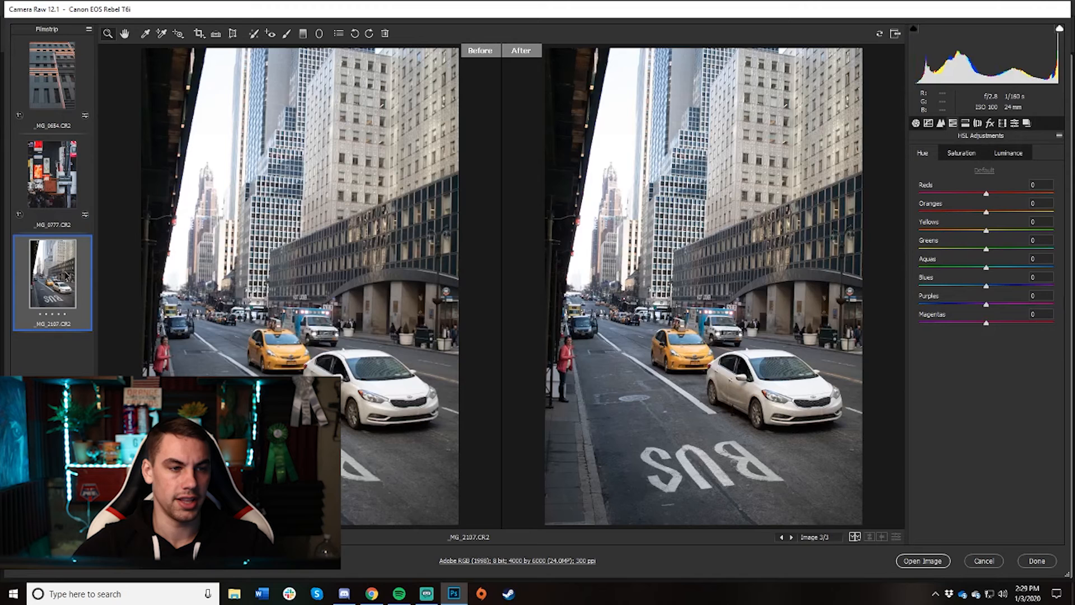
left_click(854, 537)
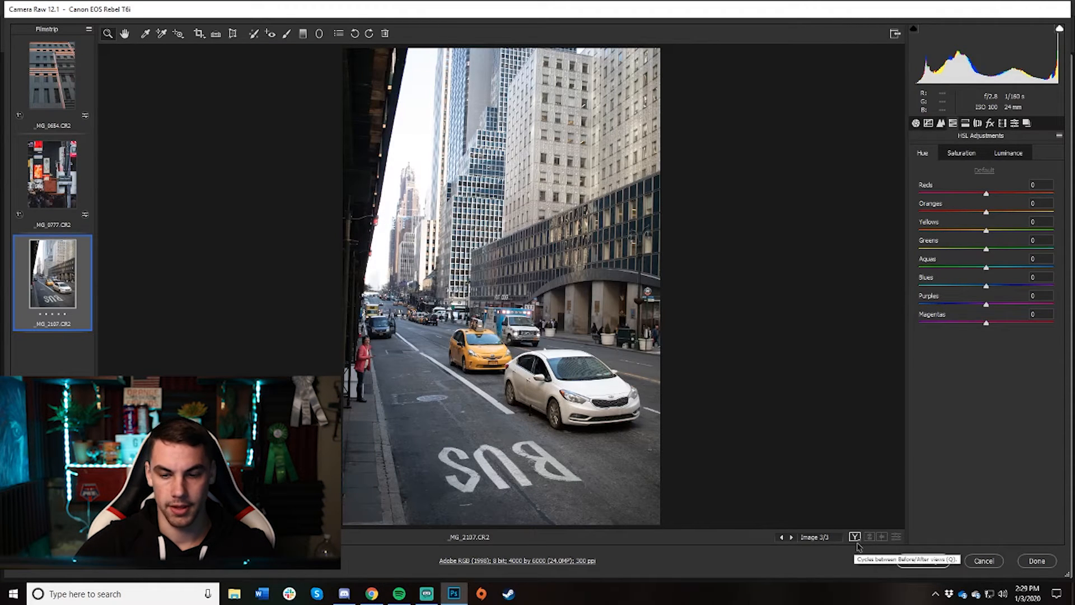
left_click(915, 123)
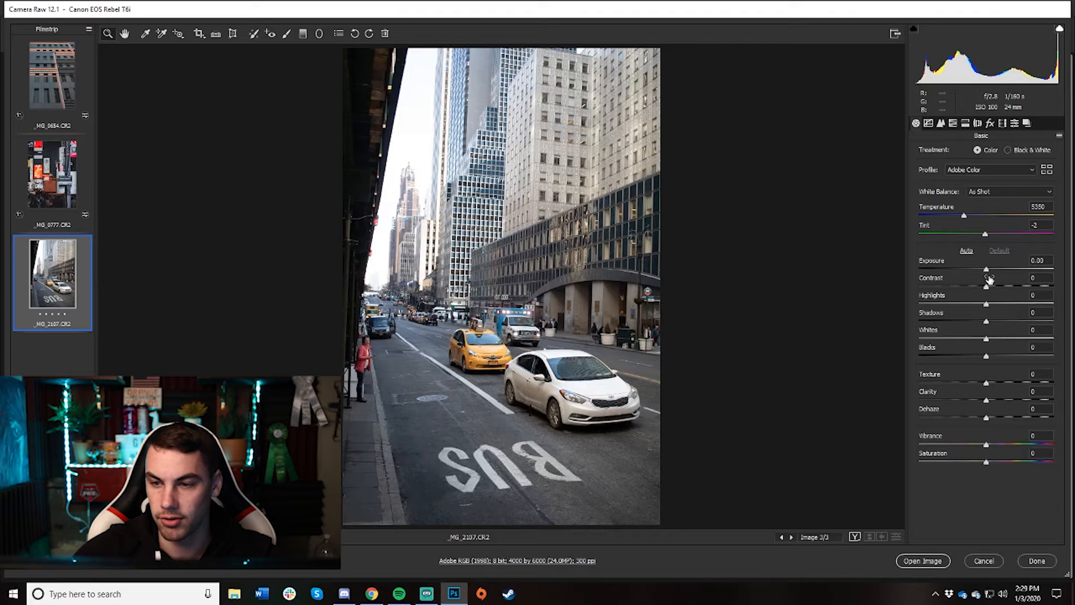
left_click_drag(986, 271, 1037, 290)
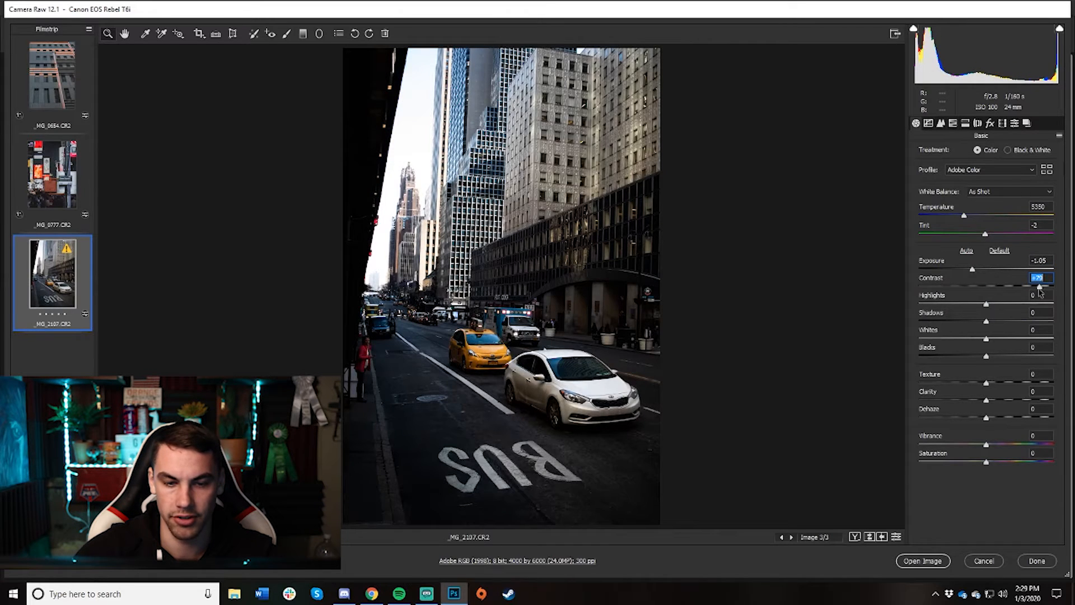
left_click_drag(972, 269, 979, 271)
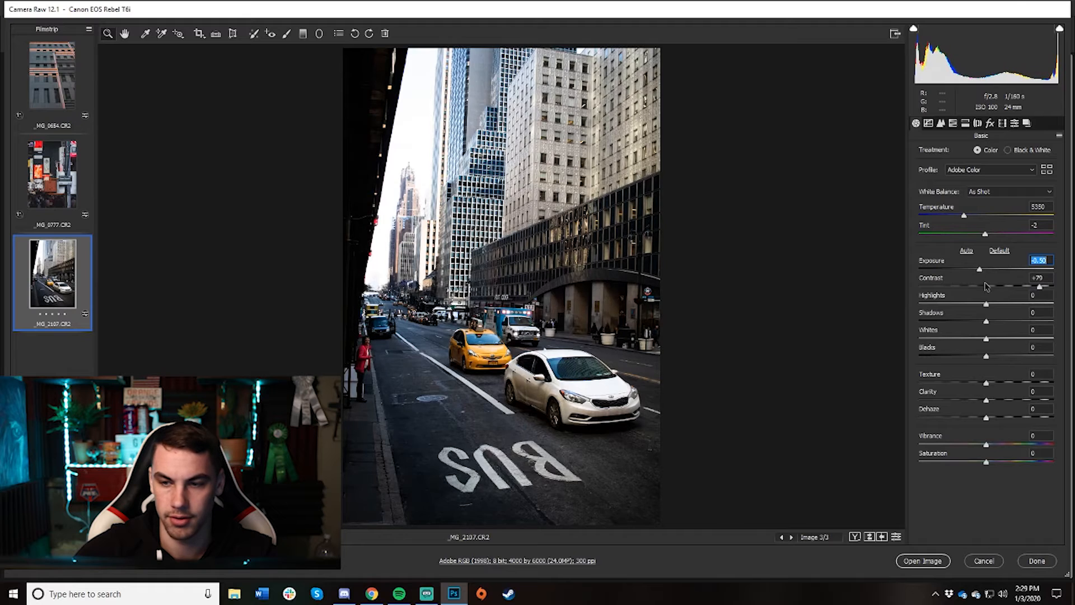
left_click_drag(1040, 286, 919, 306)
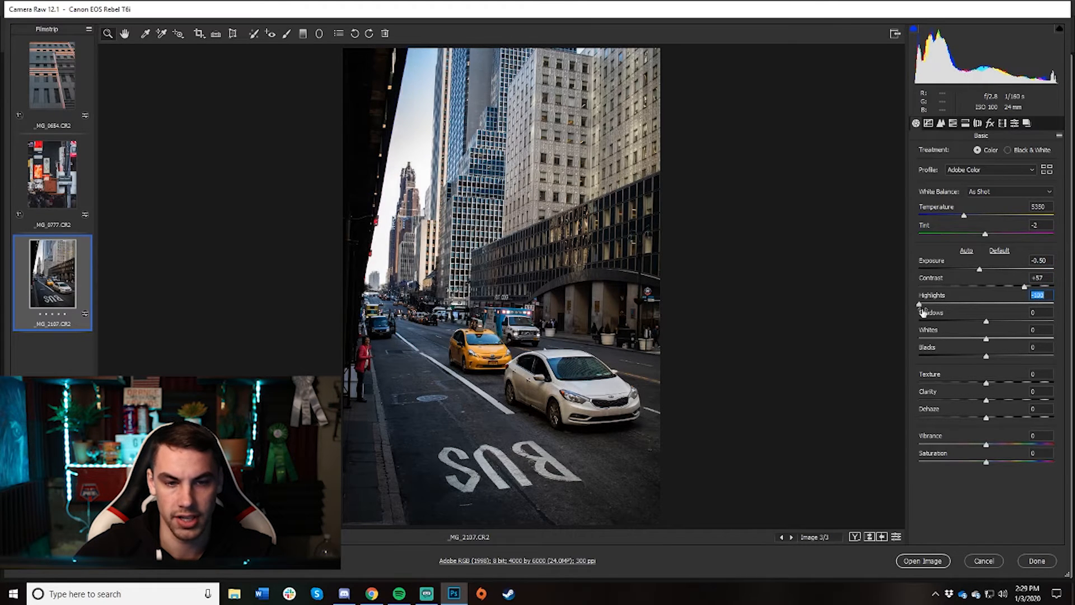
Set shadows +48, whites -82, blacks +19, texture +15, clarity +24, dehaze +18, vibrance +13, saturation +17 and temperature 5200
left_click_drag(992, 326, 994, 358)
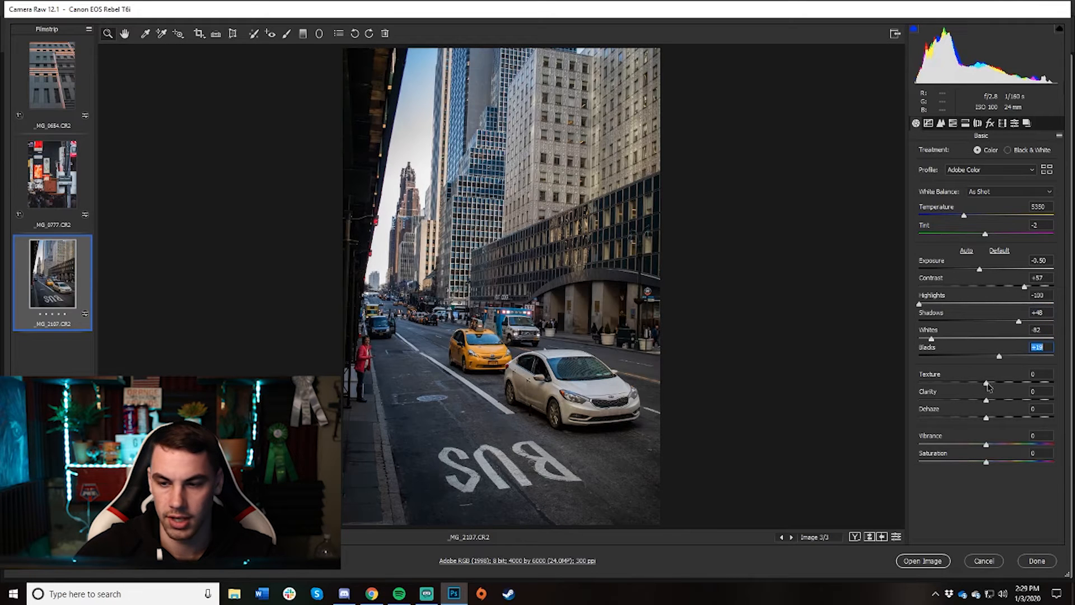
left_click_drag(985, 400, 998, 464)
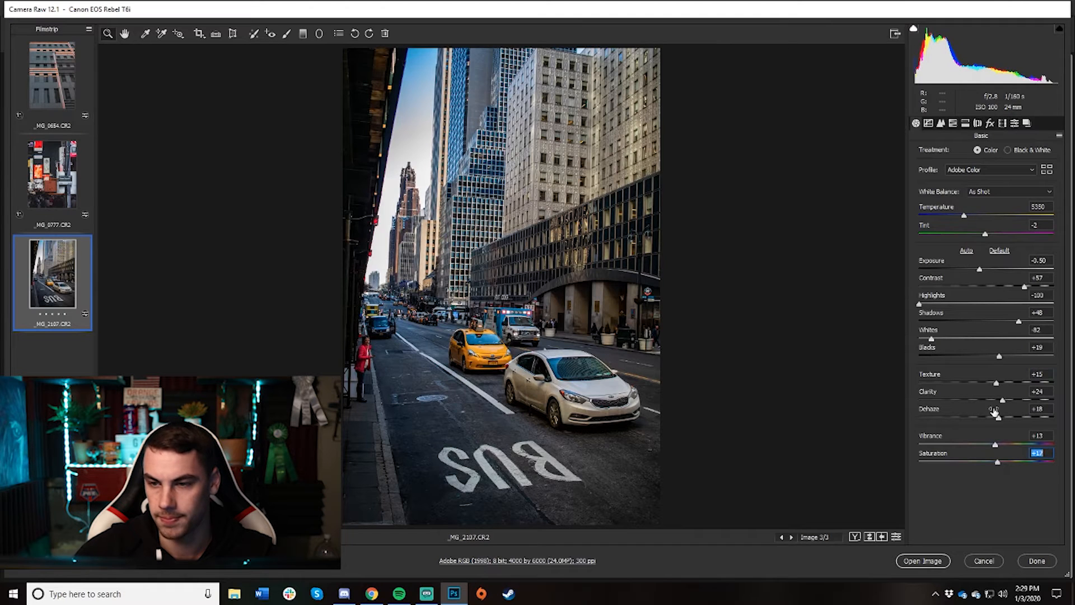
left_click_drag(964, 218, 963, 226)
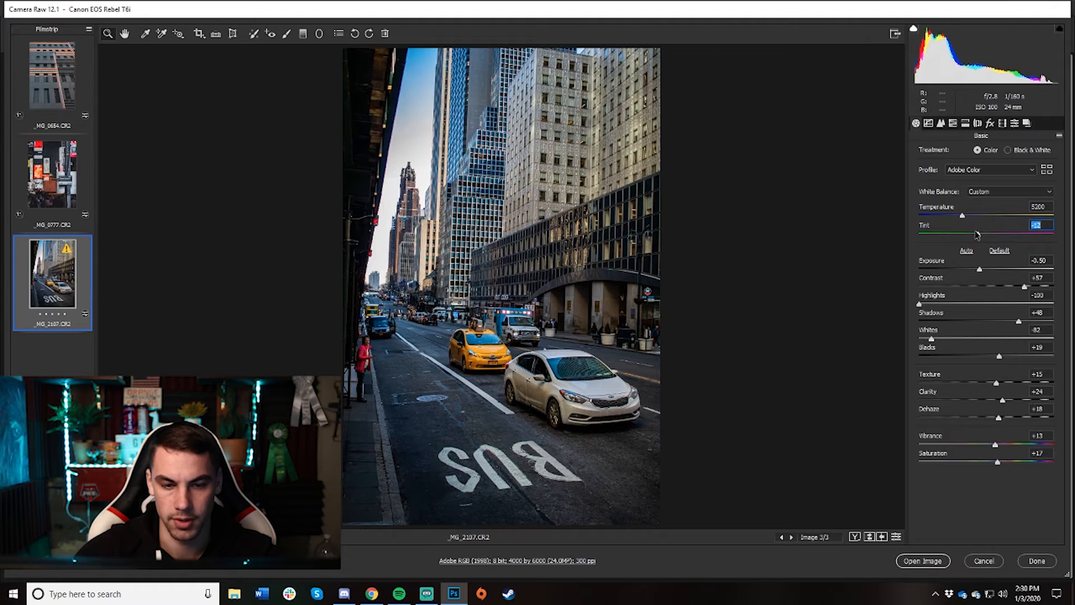
Calibrate the primaries with red hue -73 and green hue +43, and nudge the blue primary hue slightly negative
left_click(1002, 122)
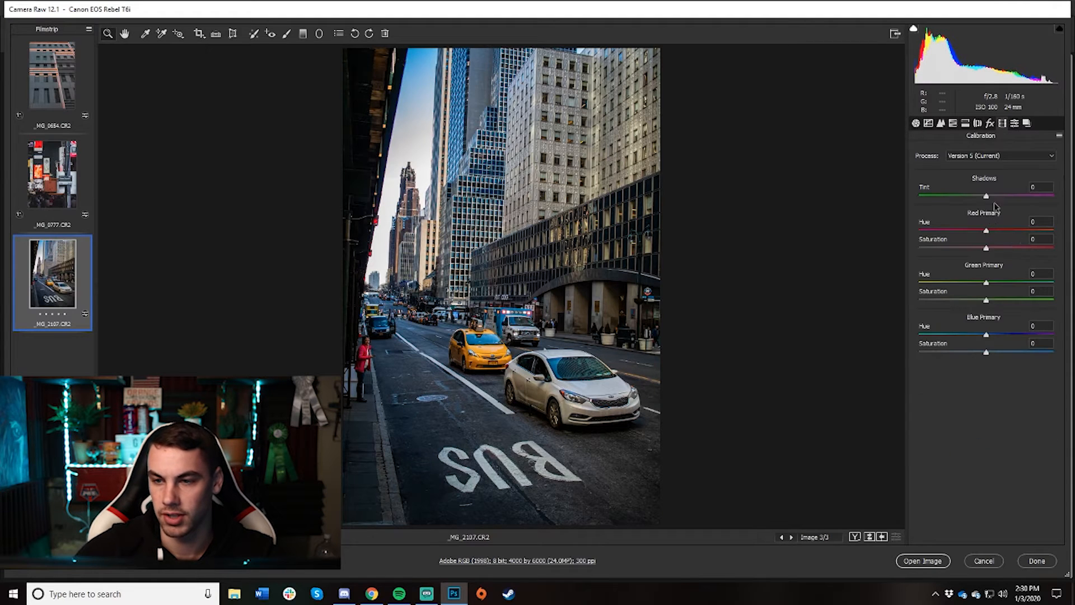
left_click_drag(994, 232, 938, 228)
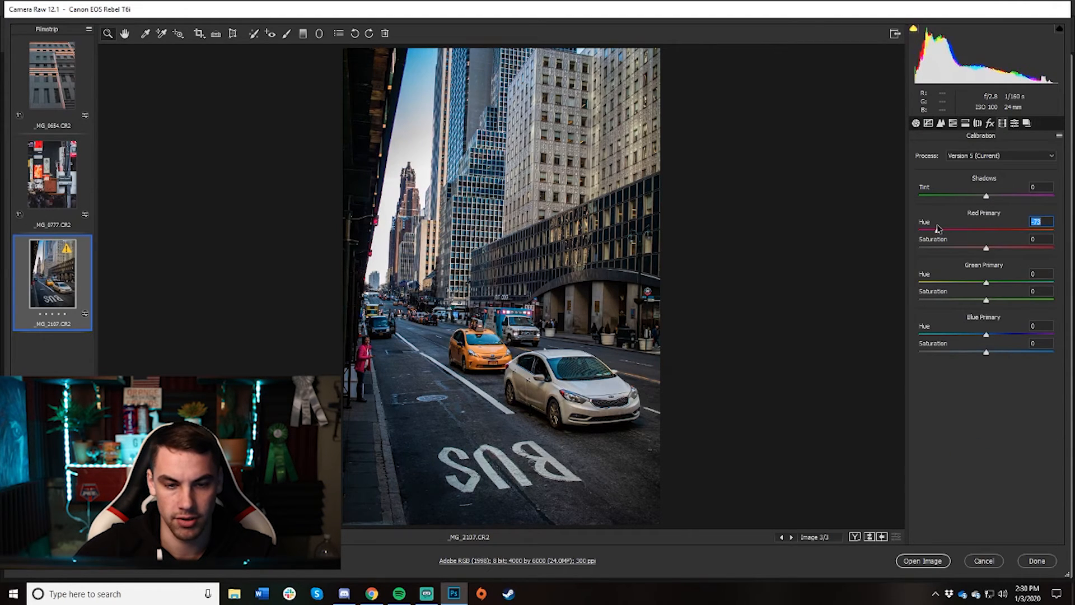
mouse_move(987, 284)
left_mouse_down()
mouse_move(1032, 286)
mouse_move(971, 285)
left_mouse_up()
mouse_move(987, 335)
left_mouse_down()
mouse_move(1018, 337)
mouse_move(981, 336)
left_mouse_up()
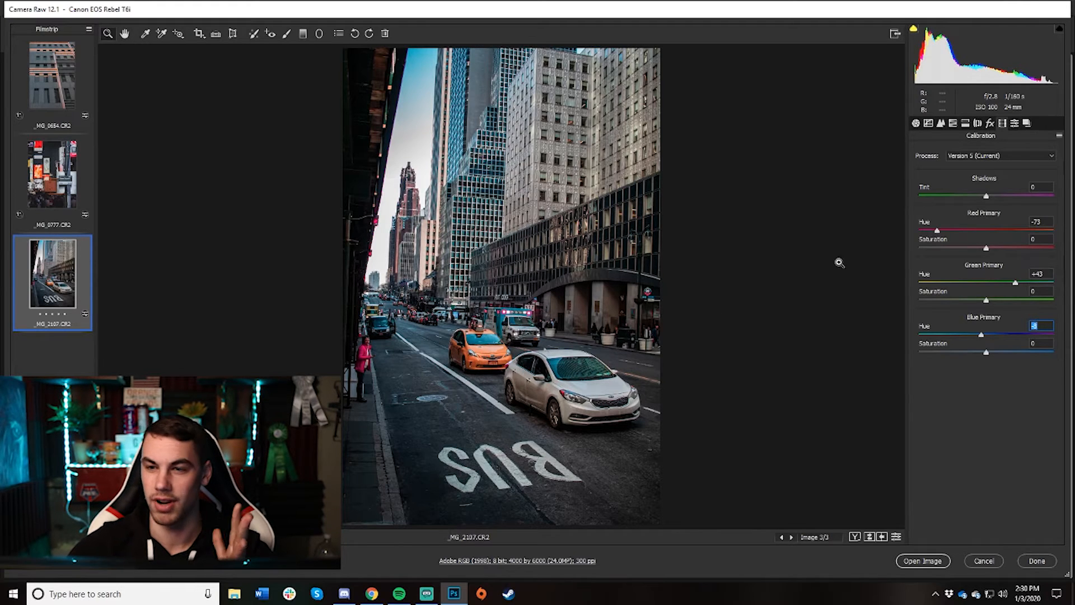
Set HSL luminance to reds -34, oranges -24, yellows -23, greens -16, aquas +43, blues +41, purples -3 and magentas +18
left_click(952, 124)
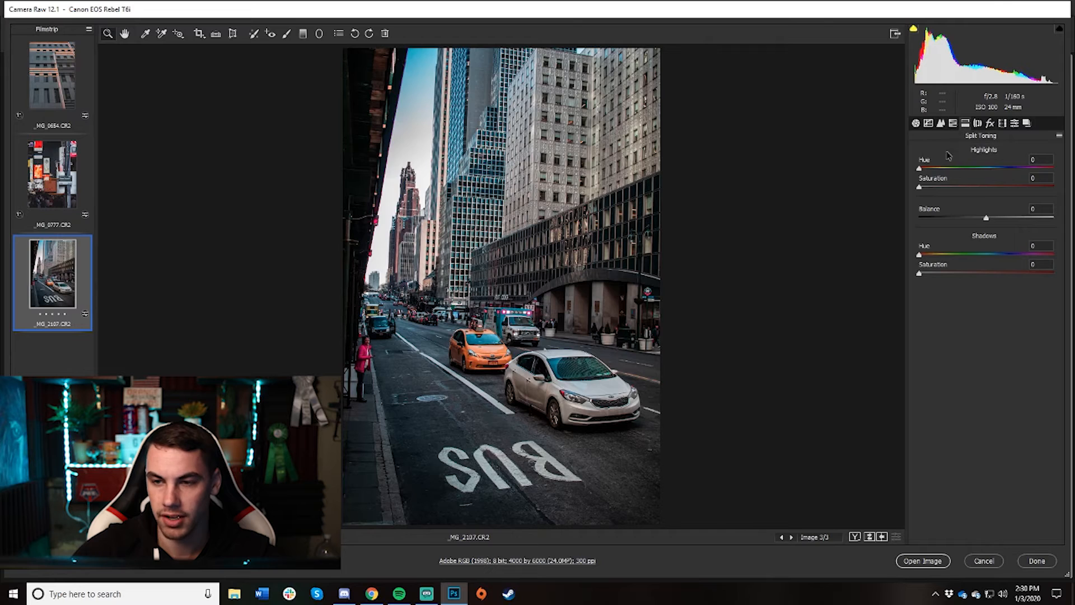
left_click(953, 124)
left_click_drag(990, 194, 954, 194)
left_click(987, 214)
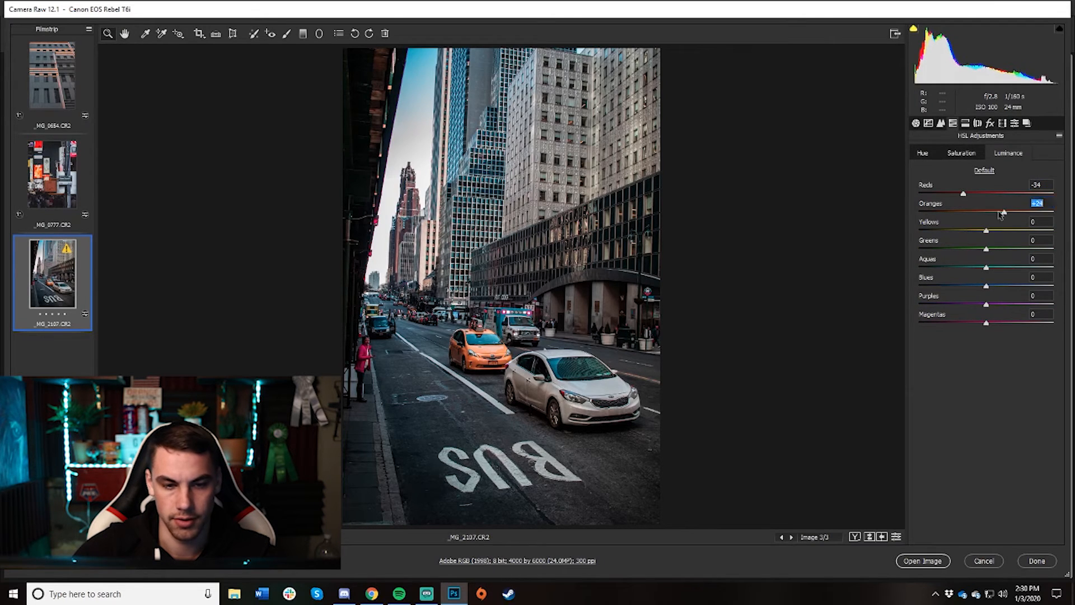
left_click_drag(985, 212, 983, 326)
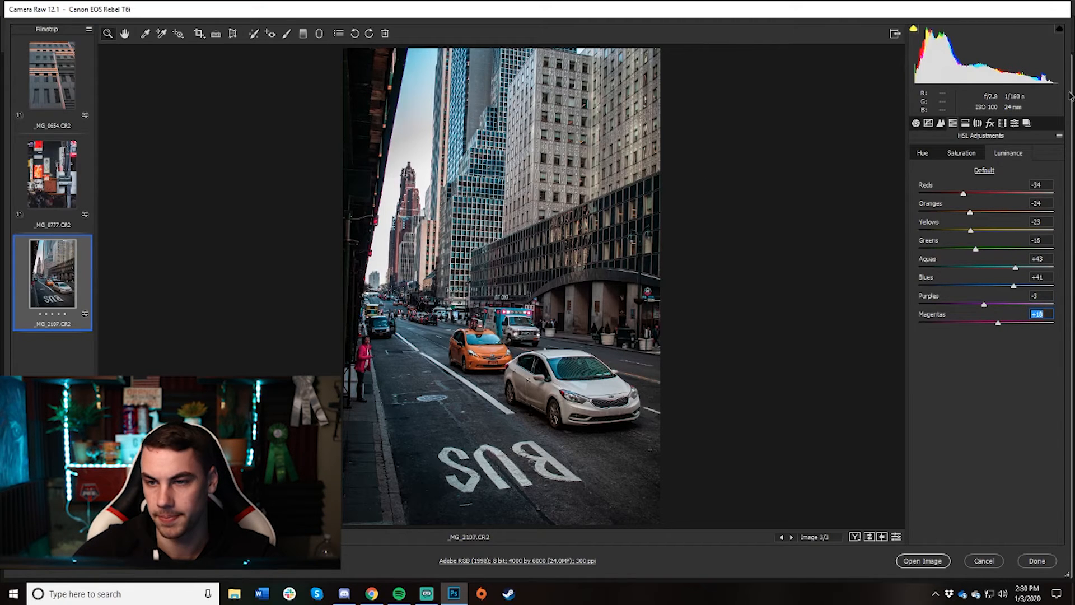
Fully desaturate the blues, aquas, greens and yellows to -100 in the HSL adjustments
left_click(968, 156)
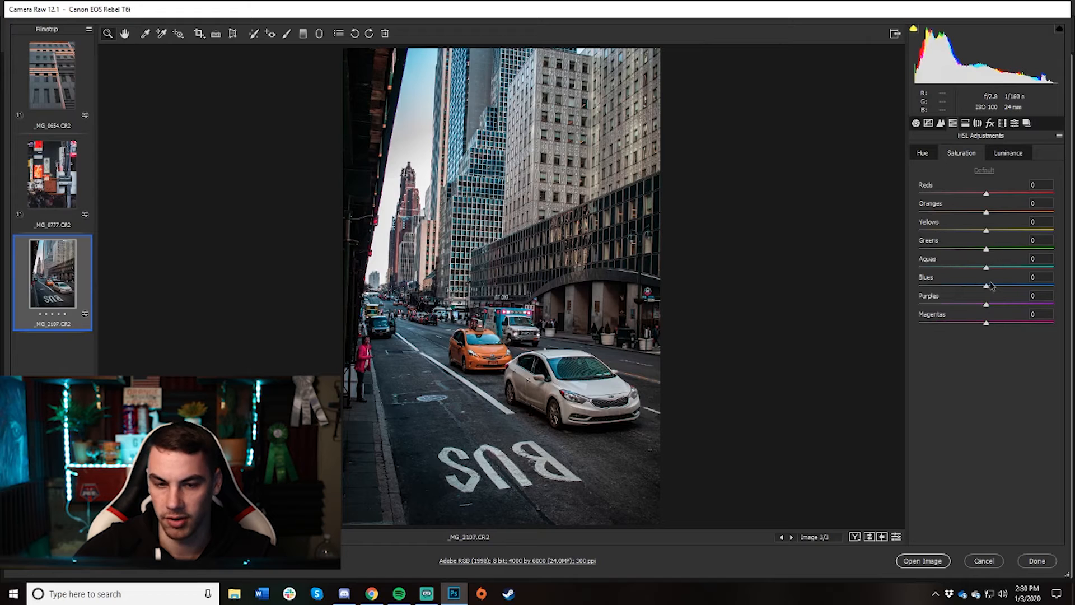
left_click_drag(991, 287, 931, 292)
left_click_drag(986, 269, 919, 268)
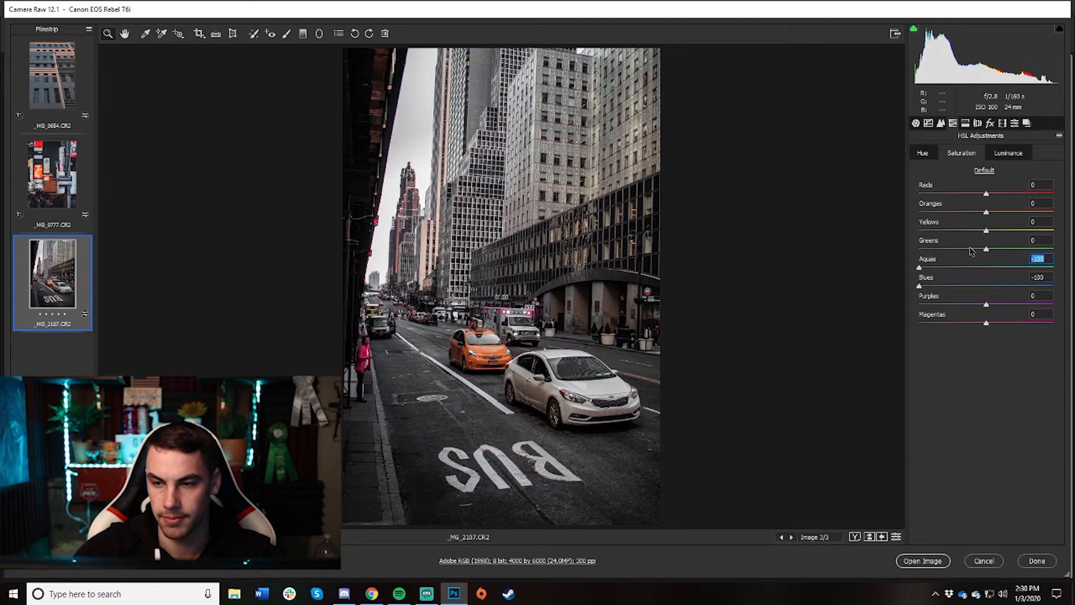
left_click_drag(995, 249, 671, 258)
left_click(985, 231)
left_click_drag(1028, 242, 851, 244)
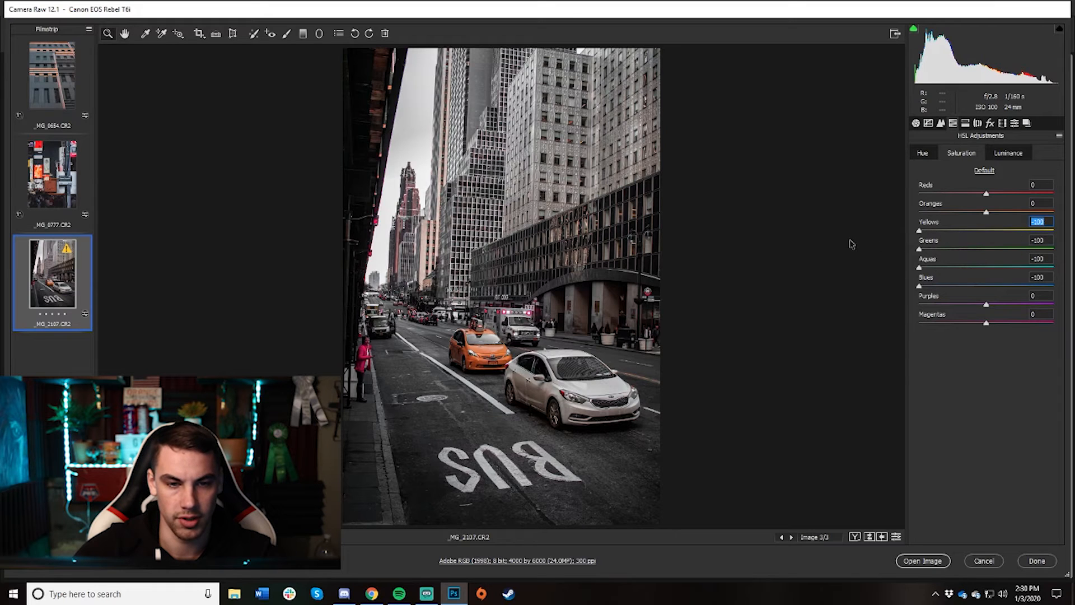
Set HSL saturation to oranges +67, reds +40, purples -68 and magentas -62, and bring the blues to -52
left_click_drag(985, 212, 1016, 226)
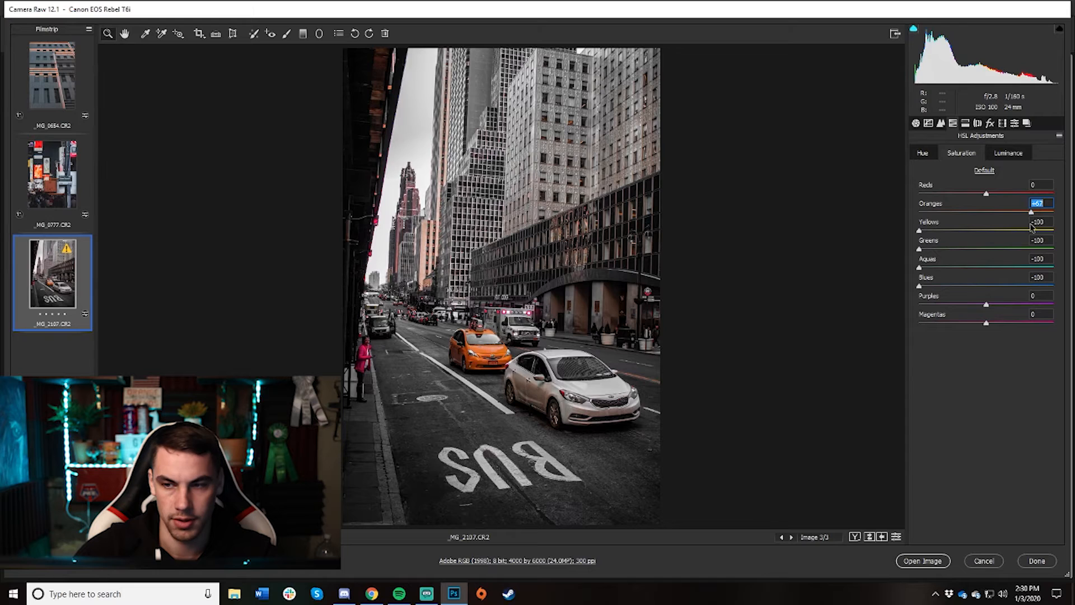
left_click_drag(986, 193, 1022, 195)
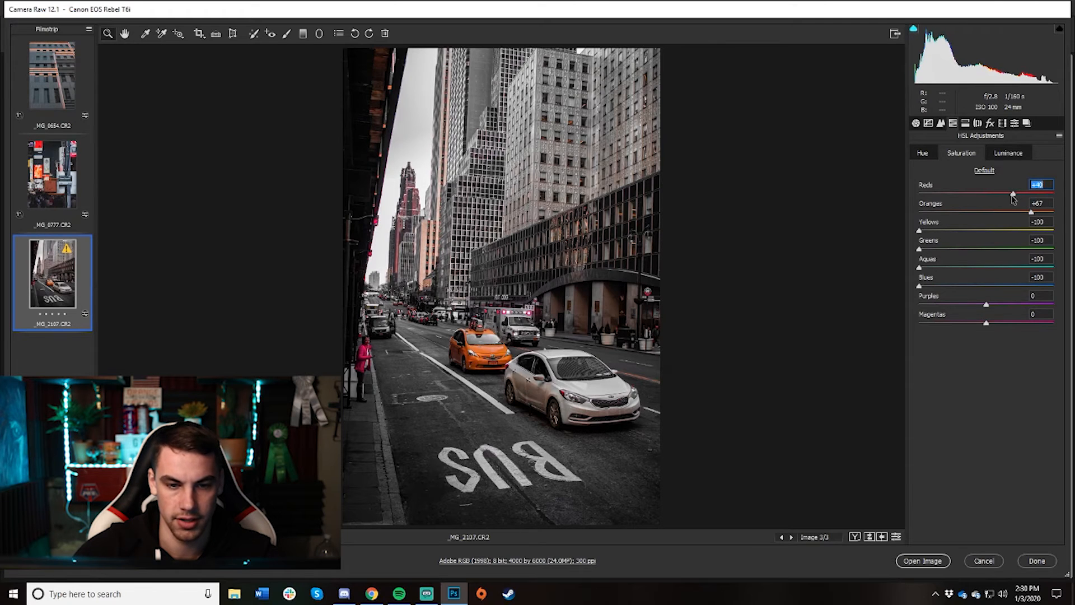
left_click_drag(987, 302, 945, 327)
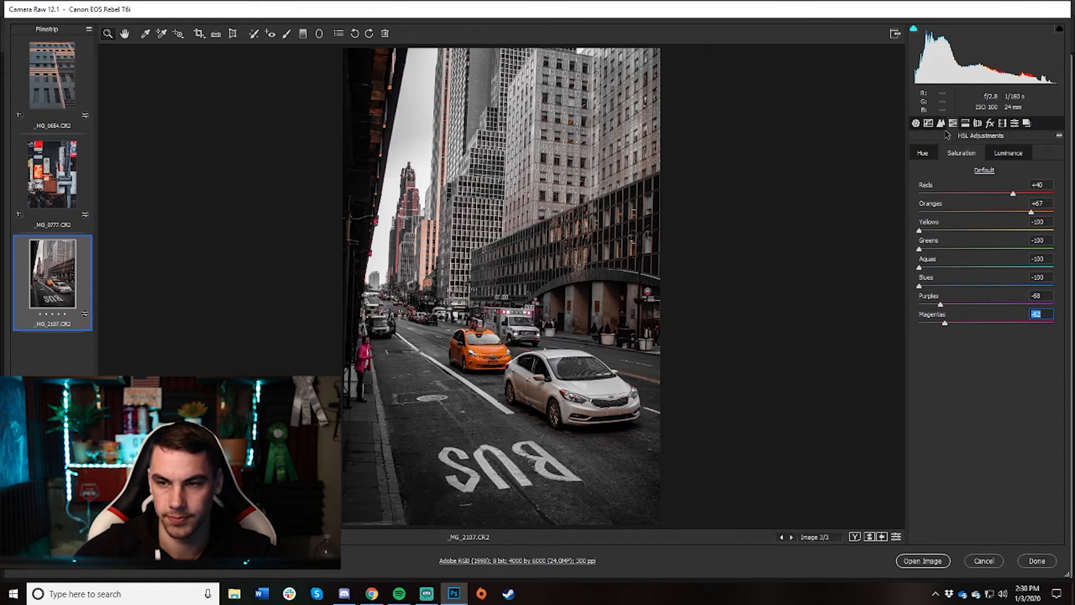
left_click(944, 286)
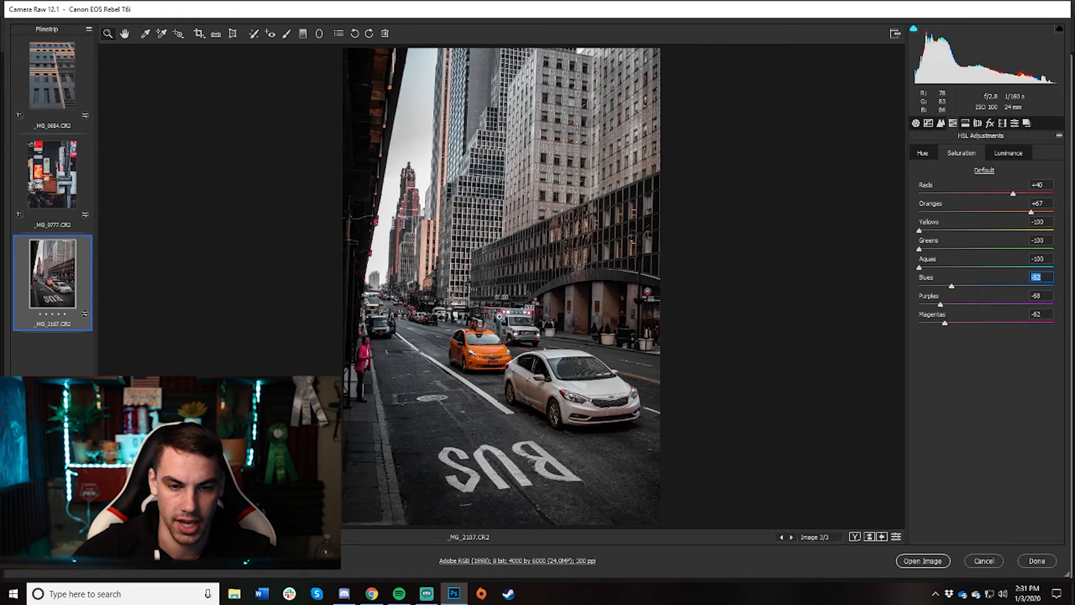
Shift the HSL hue of magentas to +54 and purples to +71, and apply some luminance noise reduction
left_click(923, 153)
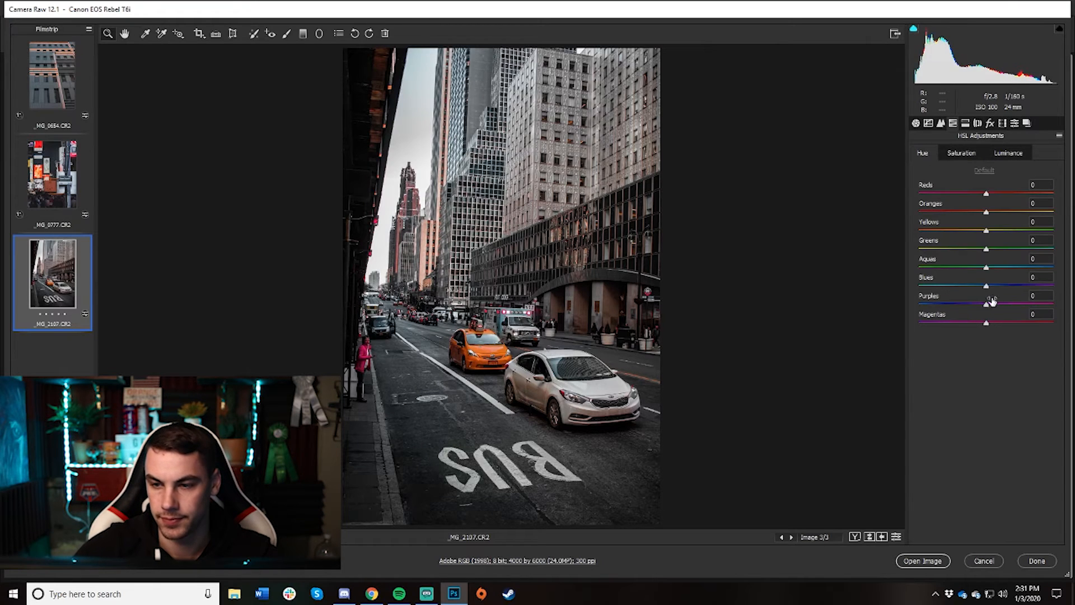
left_click_drag(987, 322, 910, 331)
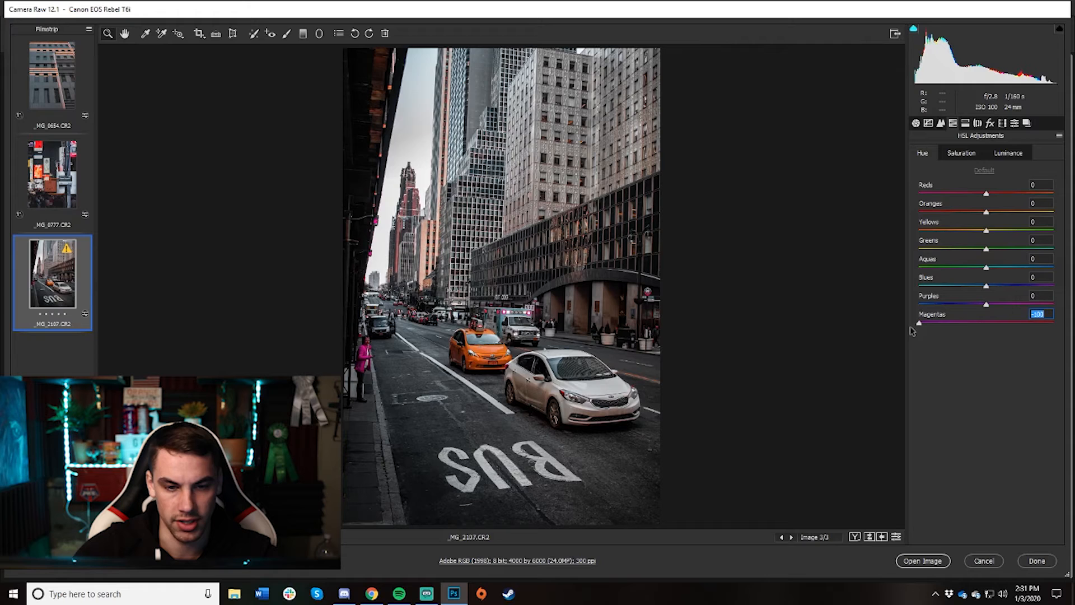
left_click_drag(985, 304, 1037, 306)
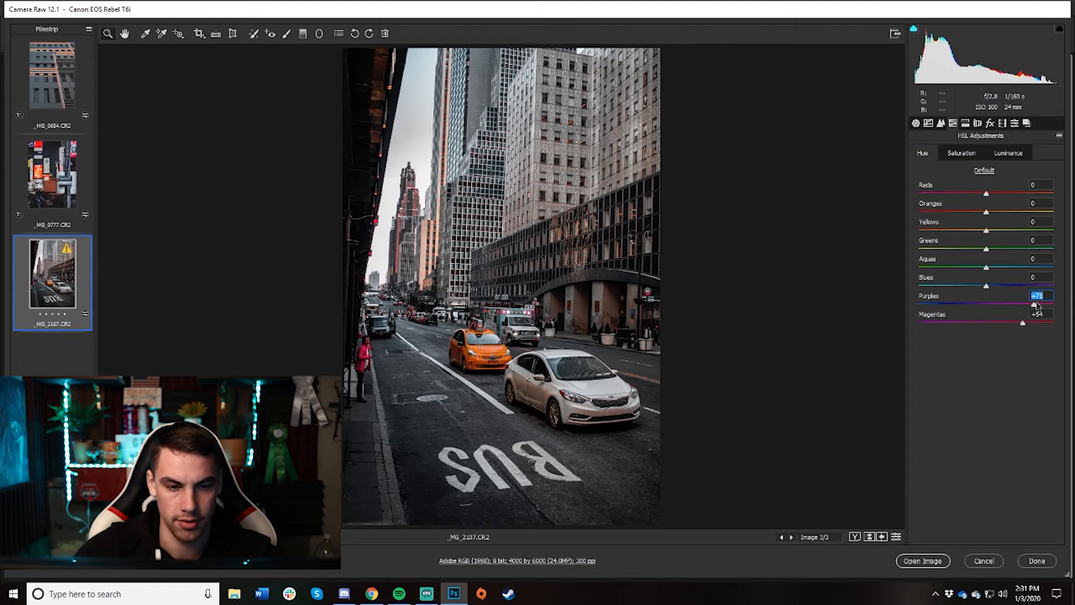
left_click(941, 124)
left_click(916, 123)
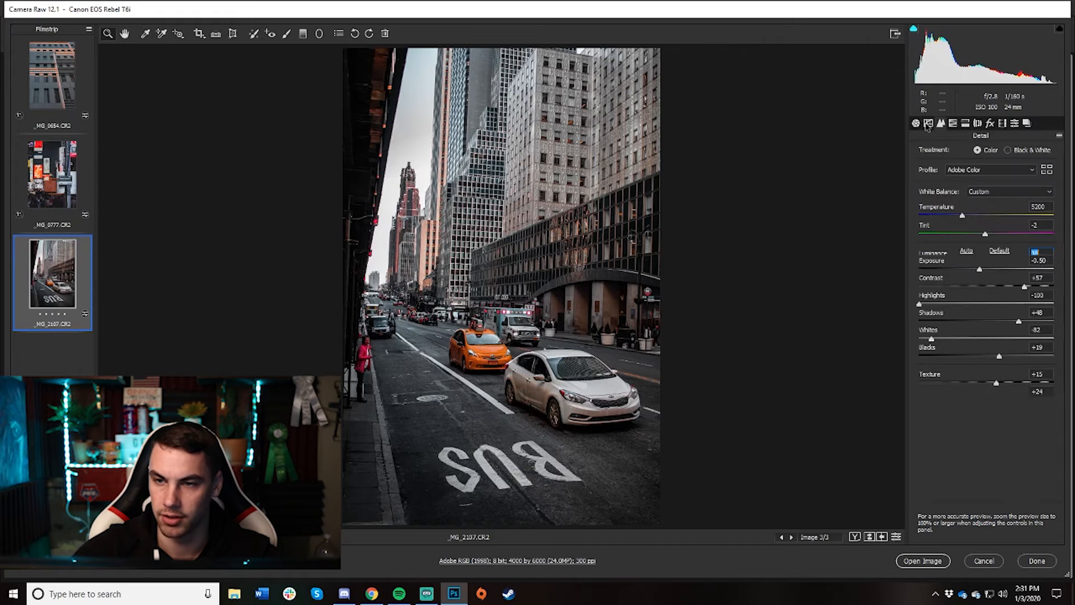
Shape the RGB point curve with a lifted black point, lowered shadows, midtones at input 129, output 138, and highlights at input 196, output 202
left_click(928, 123)
left_click_drag(917, 344, 916, 331)
left_click_drag(951, 300, 990, 268)
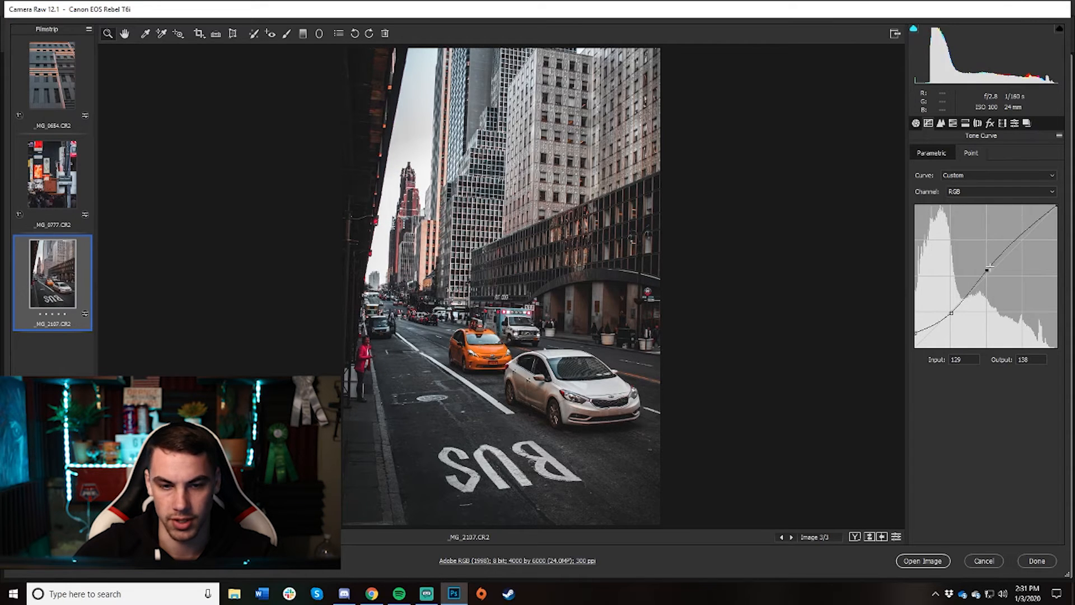
left_click(1025, 233)
left_click_drag(1026, 224, 1024, 234)
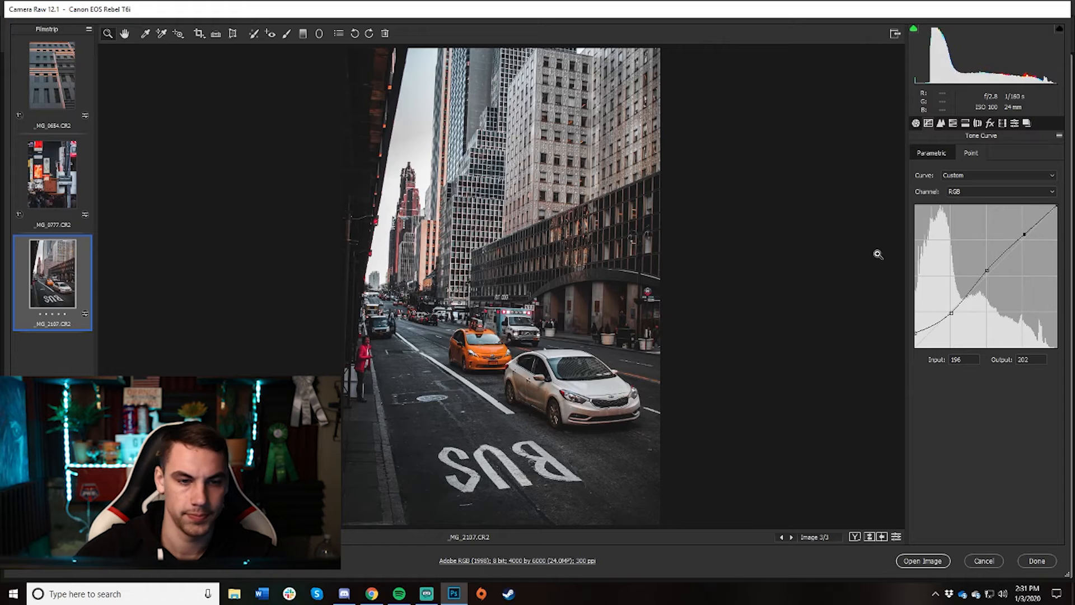
Crop the street photo to 4000 by 5380 pixels, keeping its full width and trimming the upper and lower edges
left_click(201, 35)
left_click_drag(339, 483, 823, 52)
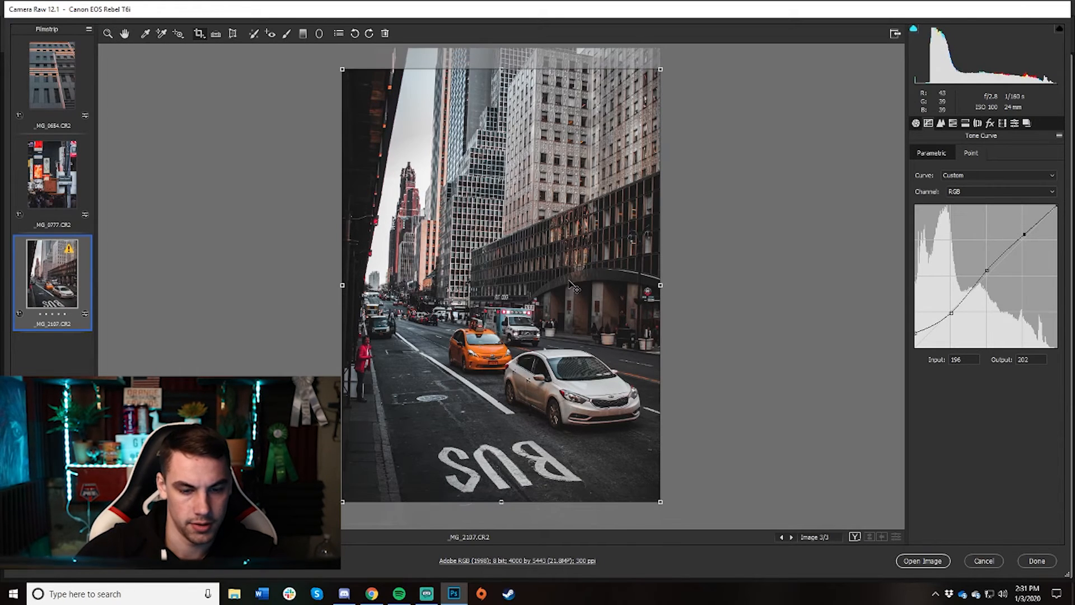
left_click_drag(506, 70, 505, 74)
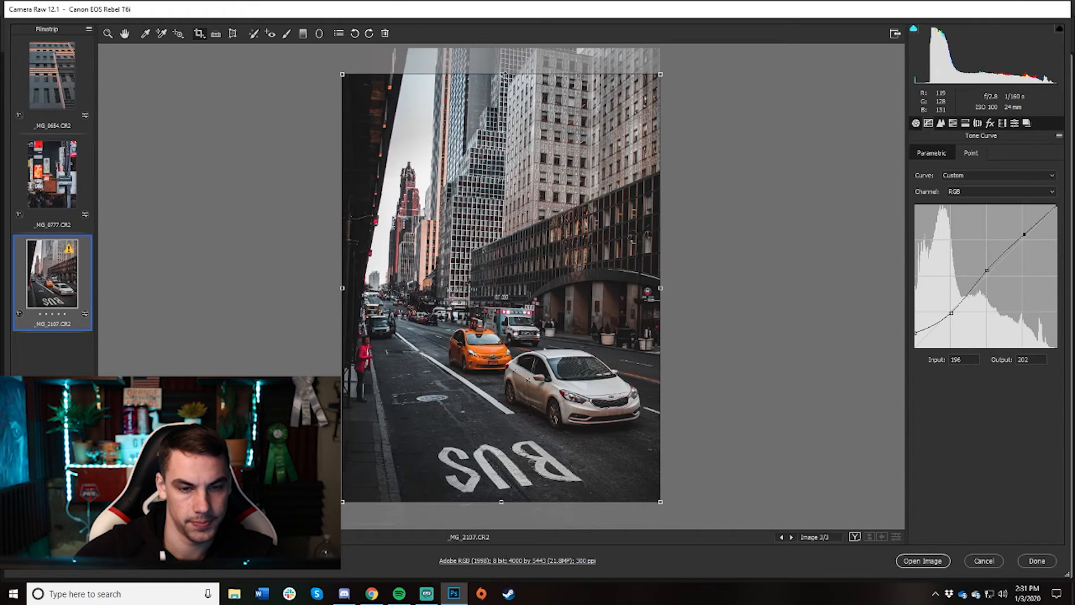
key("Return")
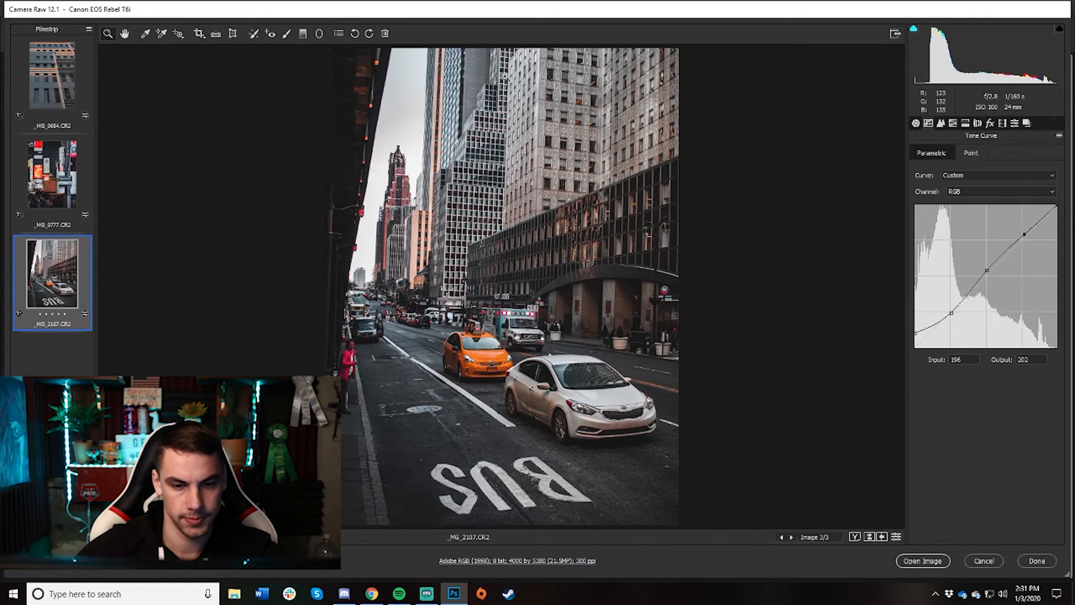
Compare the taxi street photo before and after the edits side by side, zoomed out to the whole frame
left_click(854, 536)
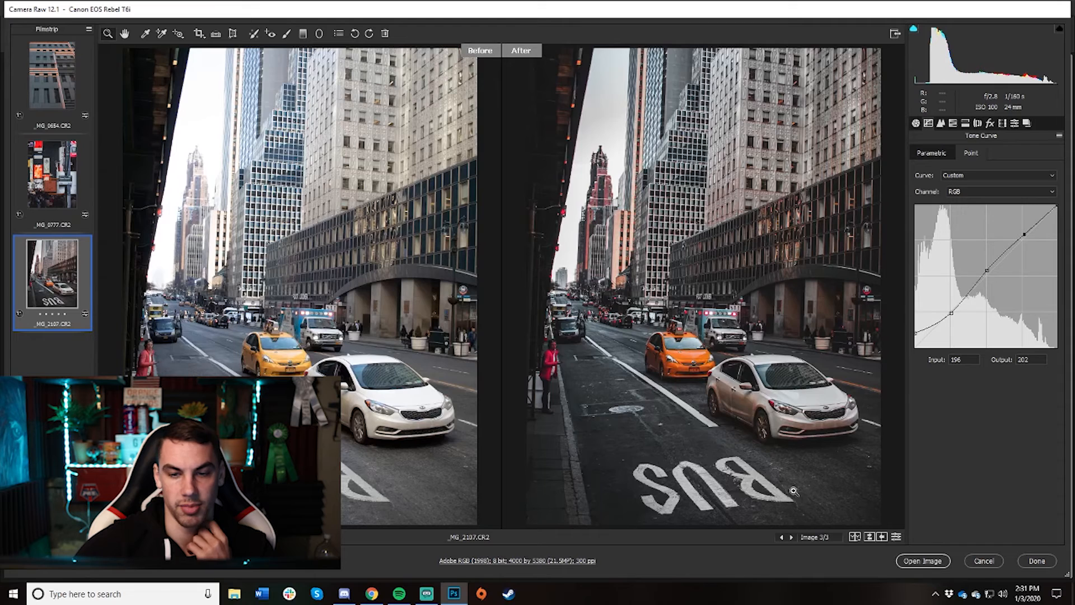
left_click(690, 242, "alt")
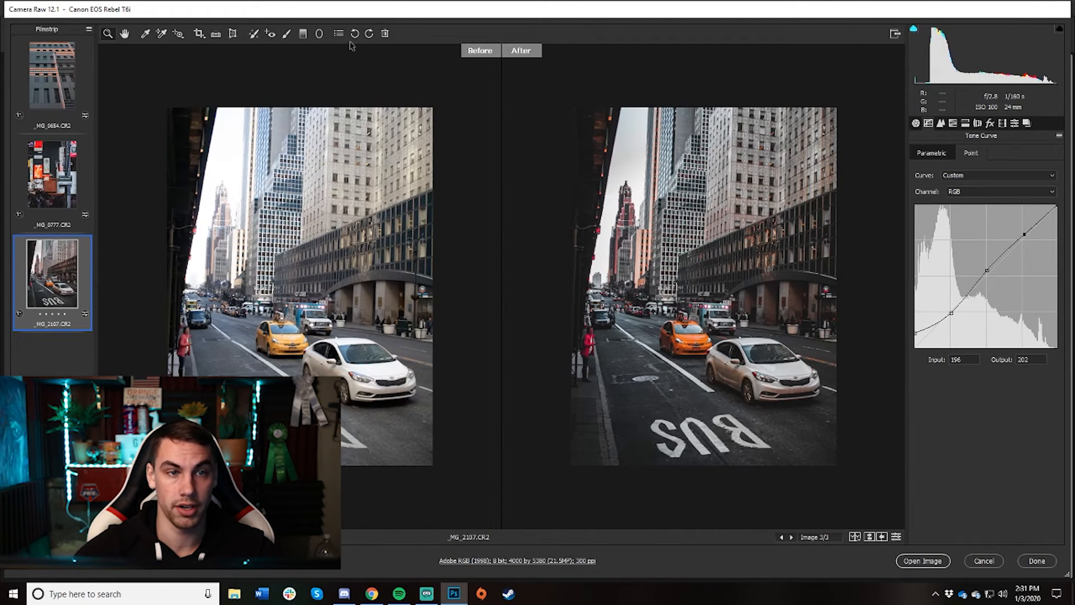
Add a large radial filter centred on the street that affects the outside, with exposure -1.45 and feather 69
left_click(319, 34)
left_click_drag(1034, 328, 1009, 331)
mouse_move(722, 300)
left_mouse_down()
mouse_move(724, 292)
mouse_move(708, 292)
left_mouse_up()
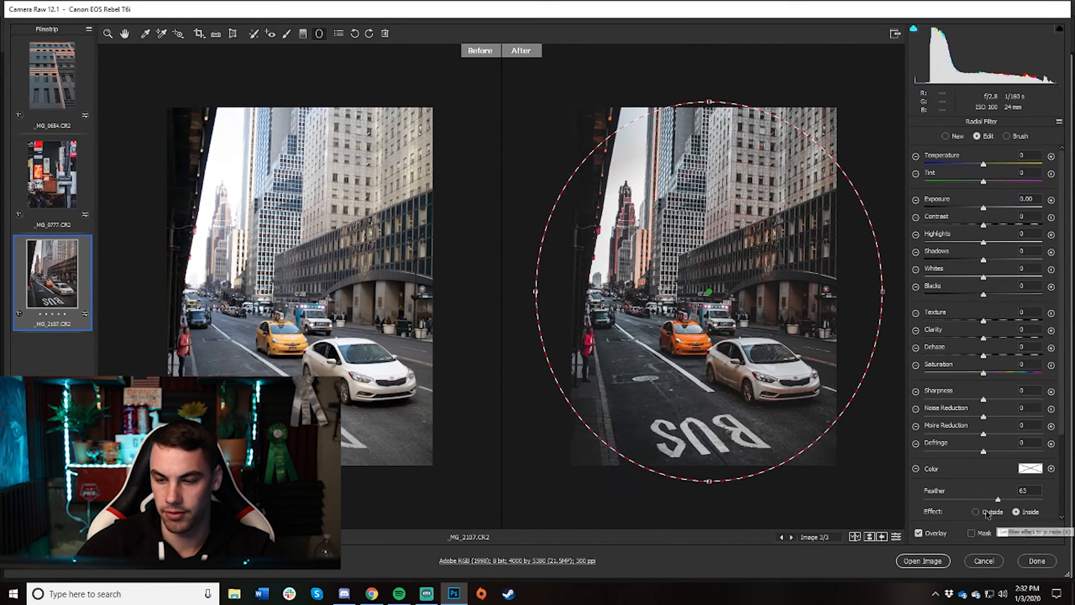
left_click(988, 512)
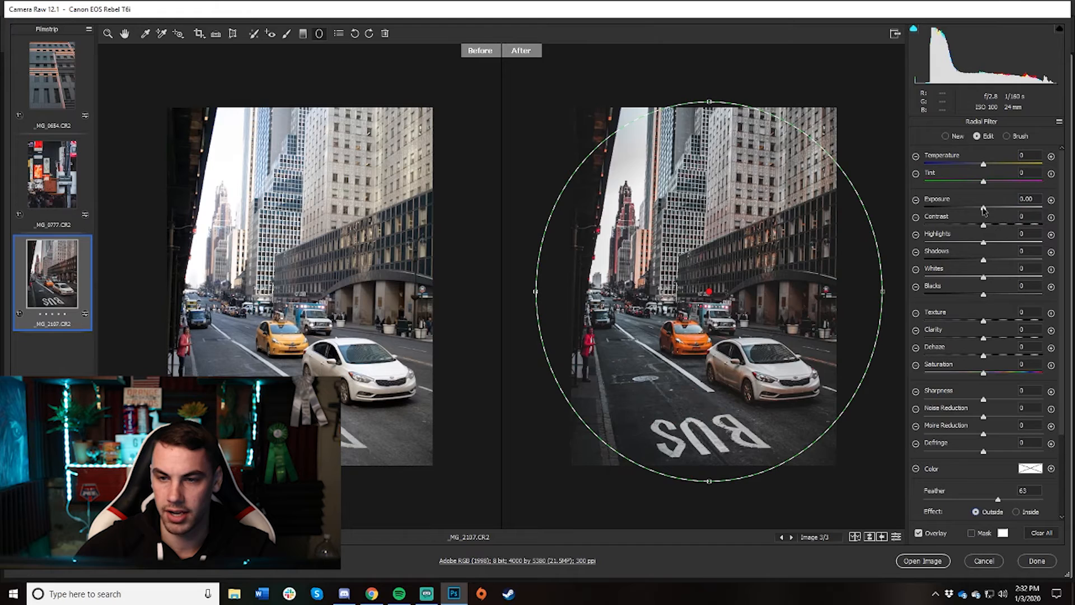
left_click_drag(983, 209, 962, 209)
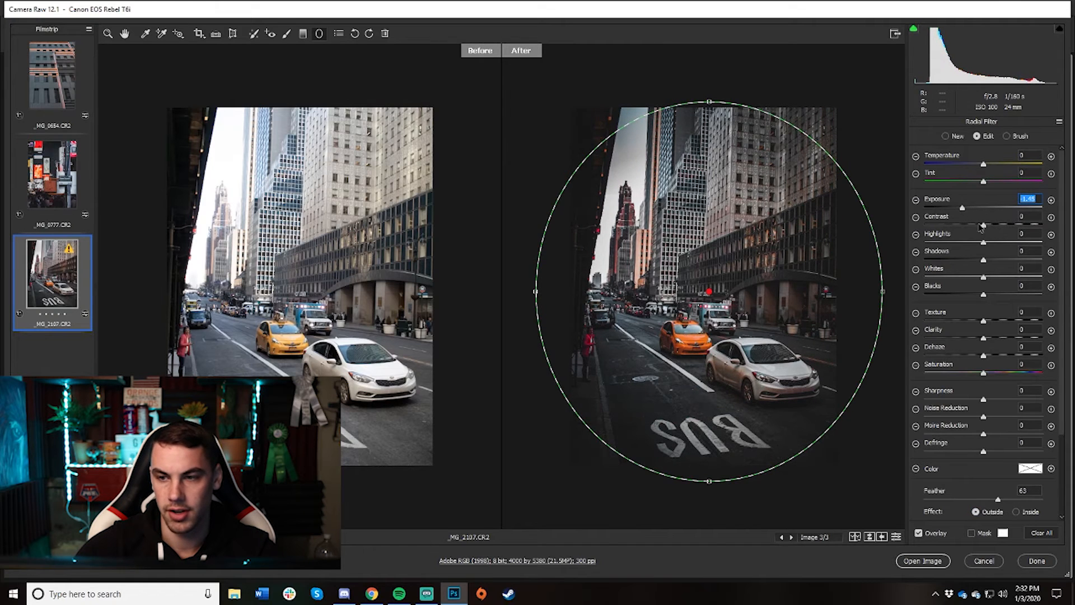
left_click_drag(999, 499, 992, 499)
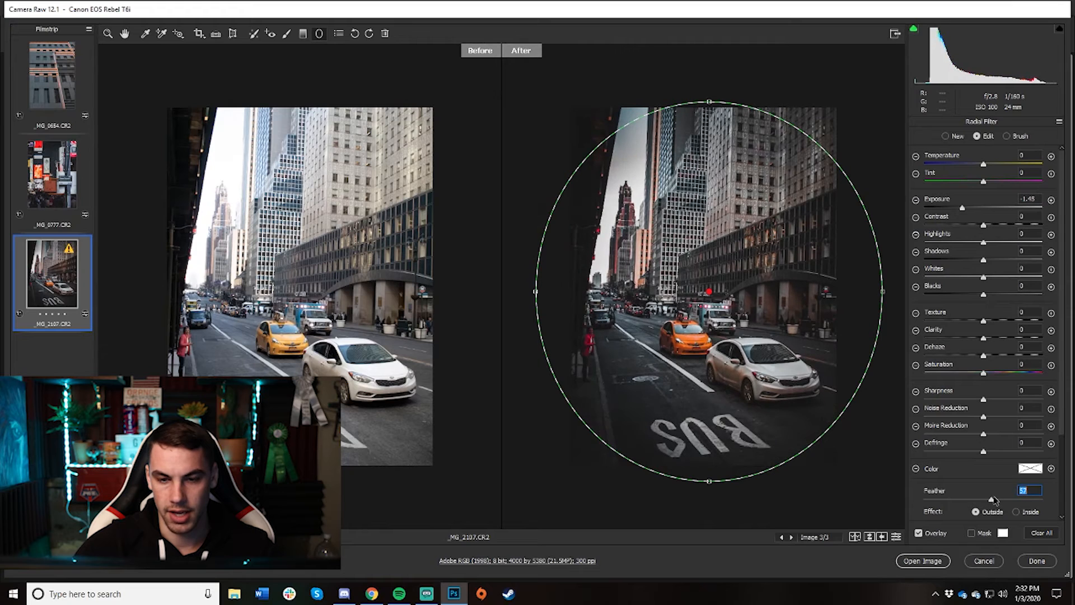
left_click_drag(991, 499, 1006, 503)
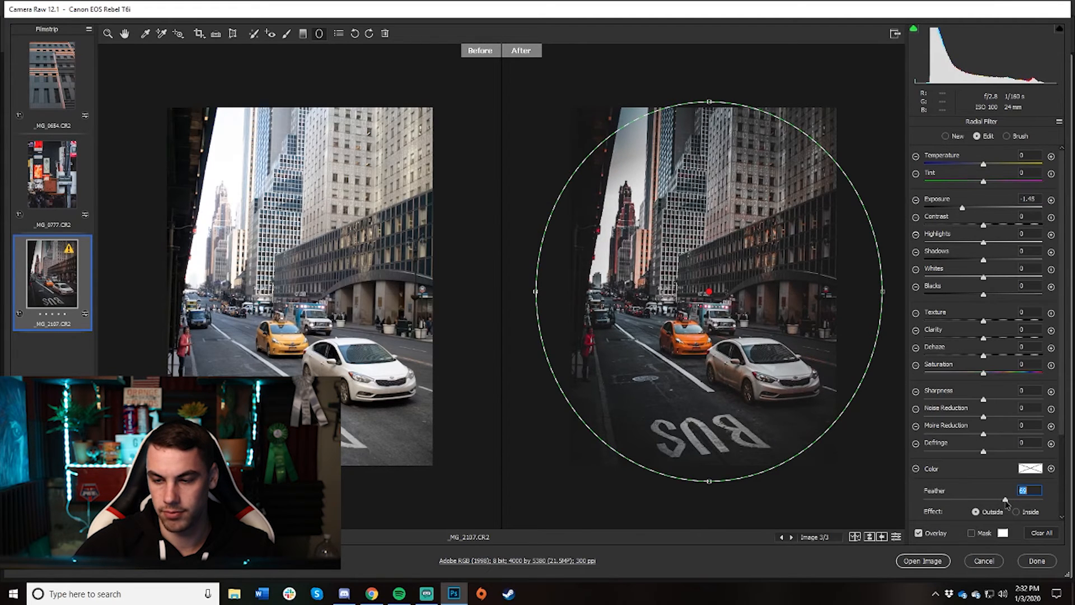
Enlarge the radial filter's ellipse well beyond the photo's edges on all sides and recentre it on the street
scroll(745, 370, "down", 1, "alt")
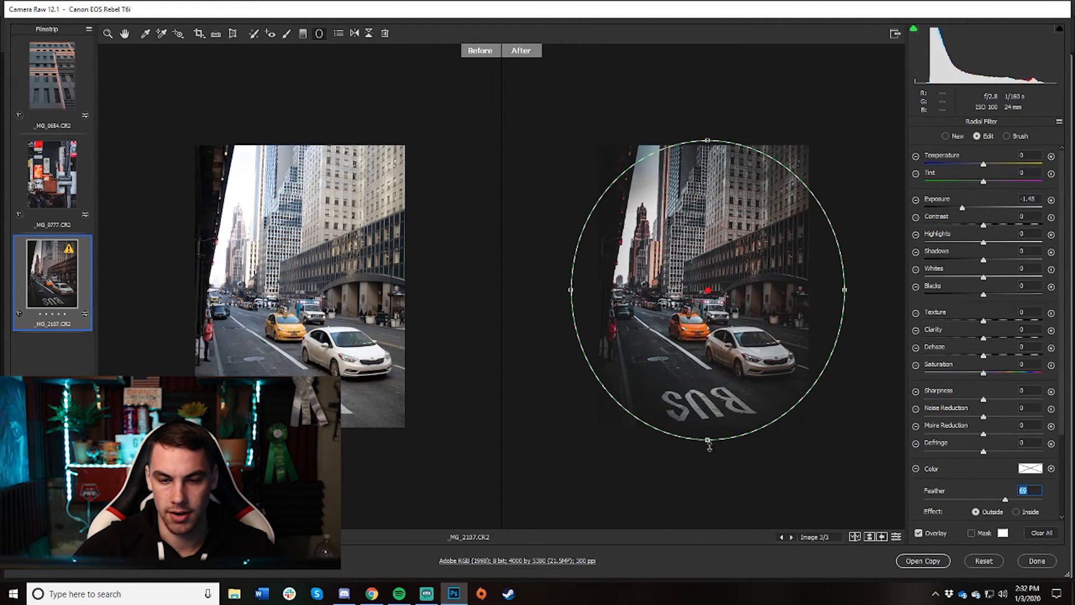
left_click_drag(709, 443, 709, 464)
left_click_drag(707, 141, 707, 75)
left_click_drag(845, 269, 867, 270)
left_click_drag(571, 269, 558, 267)
left_click_drag(700, 269, 694, 289)
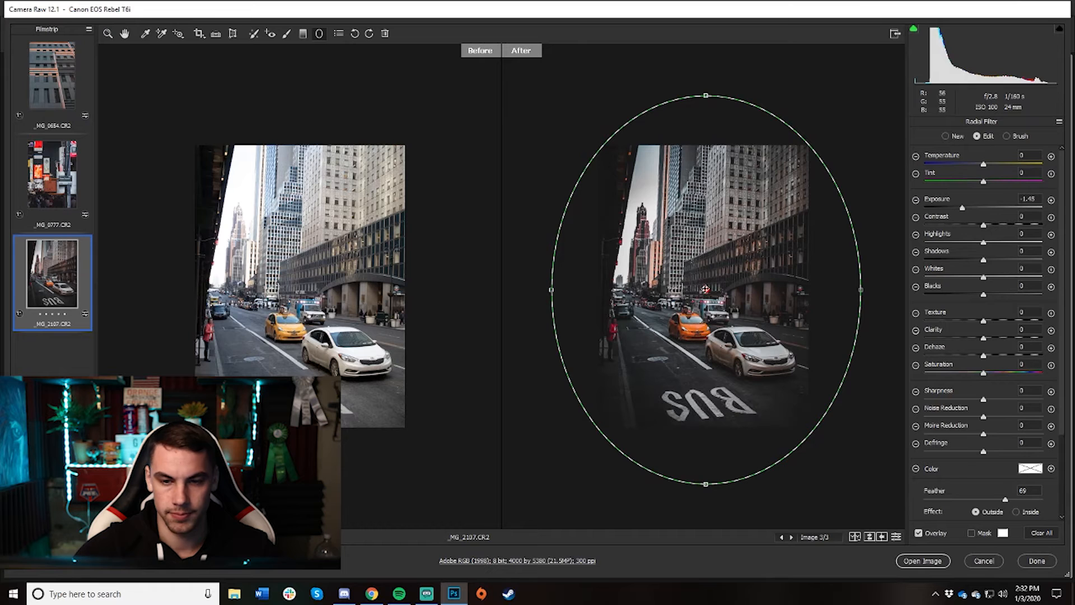
left_click(108, 34)
scroll(781, 356, "up", 1)
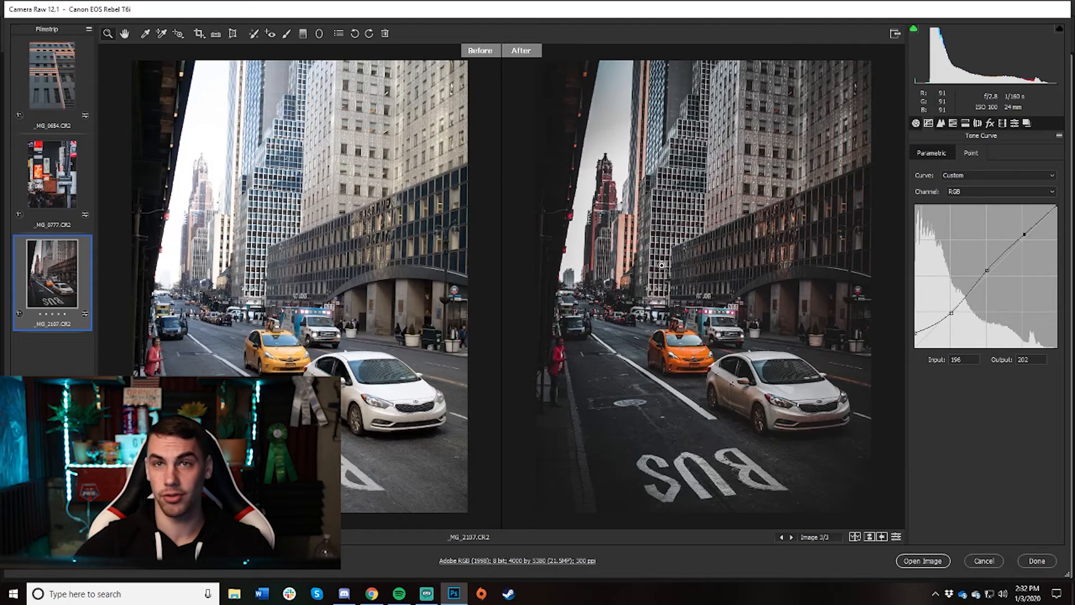
Compare the before and after views of the taxi street photo and the building facade photo _MG_0654
left_click(744, 274, "alt")
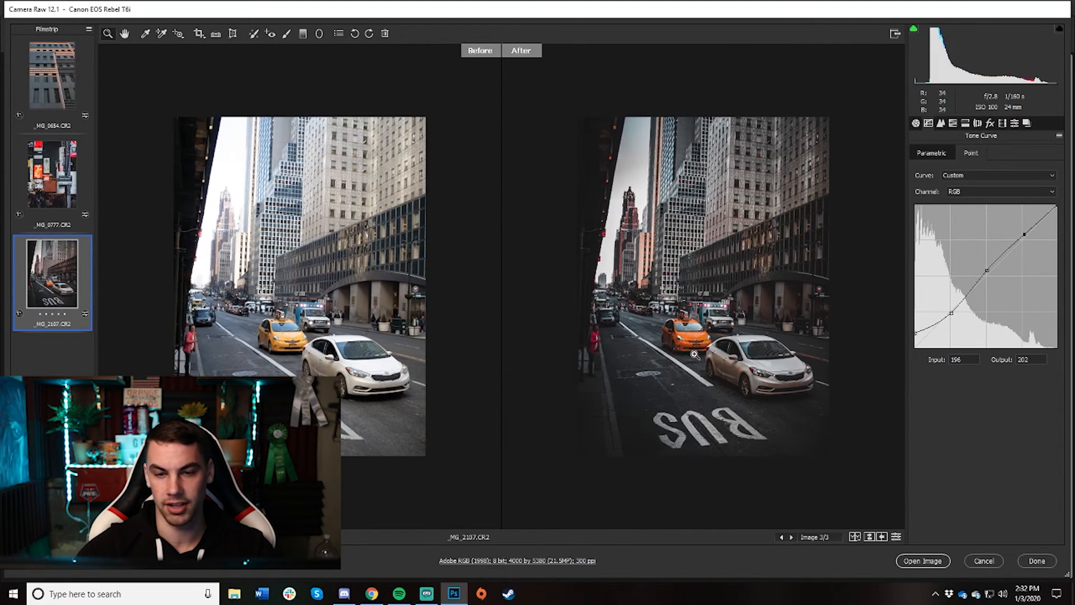
scroll(694, 353, "up", 4)
scroll(680, 370, "down", 3)
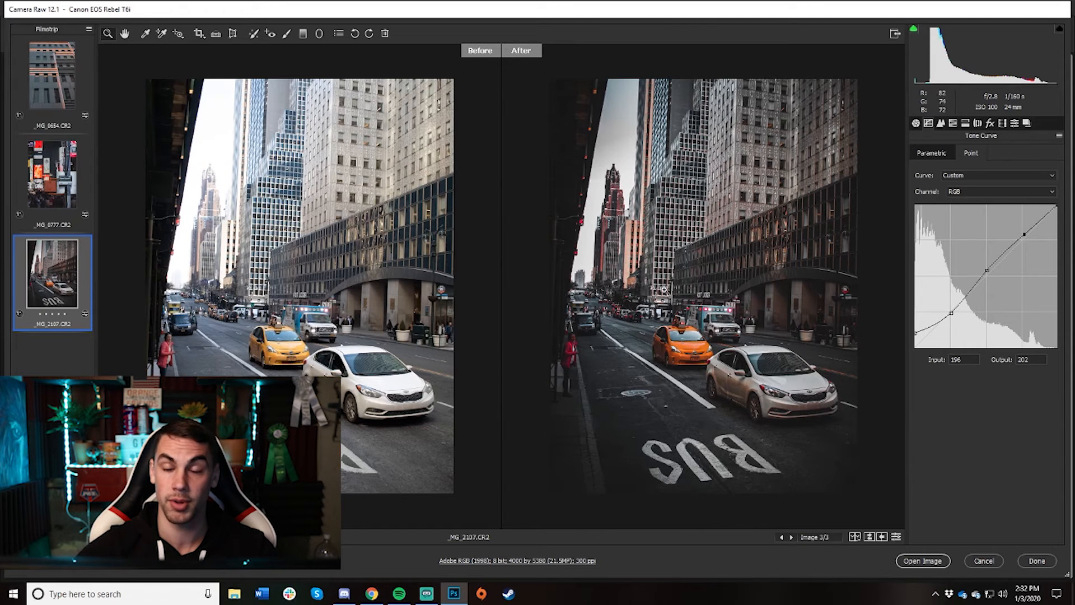
scroll(663, 290, "down", 2)
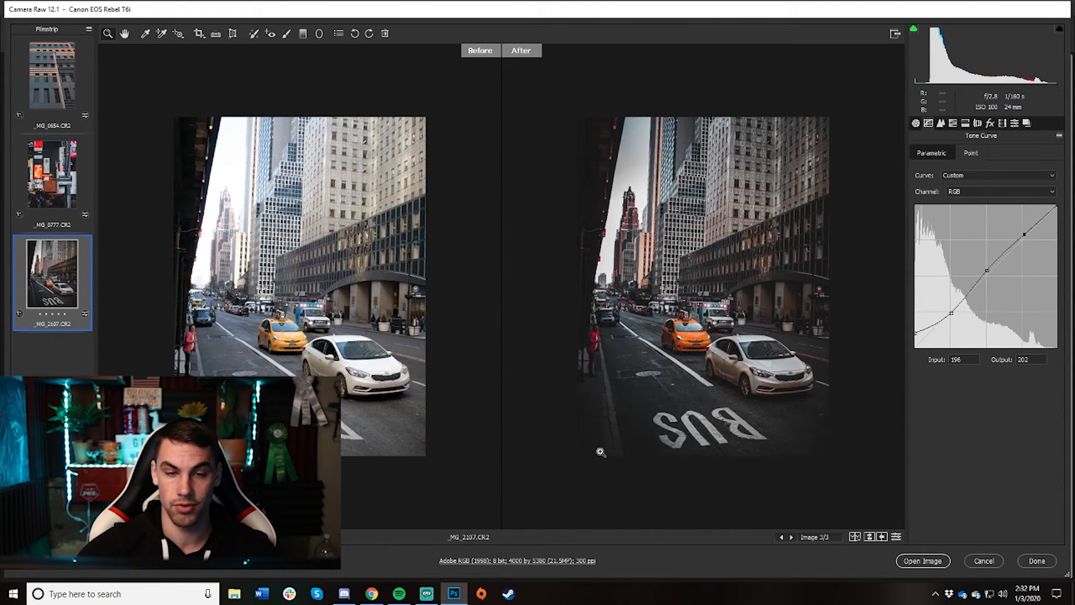
left_click(52, 75)
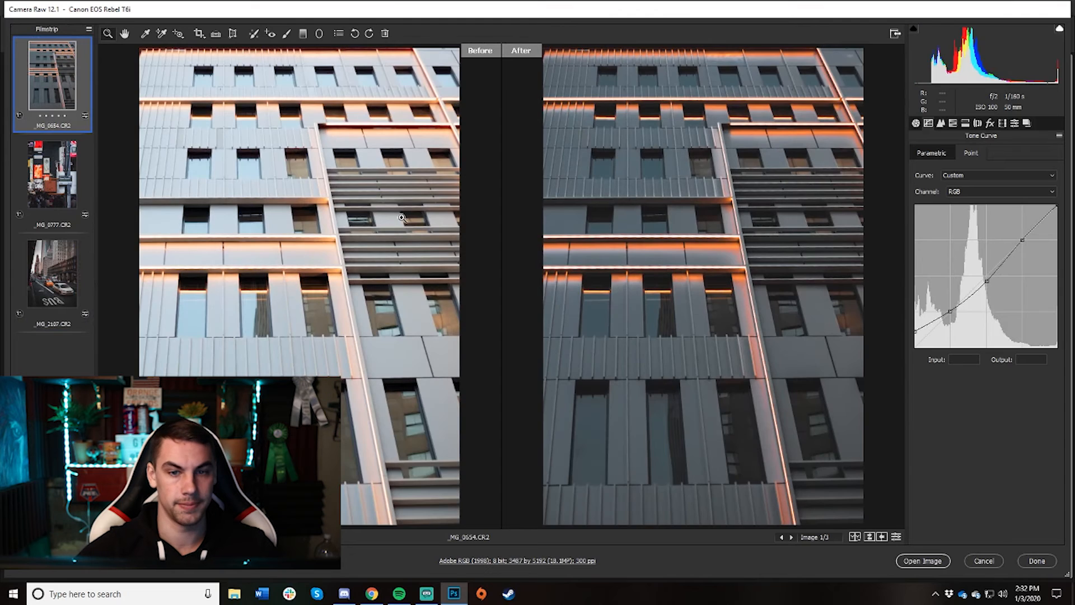
Add a large radial filter around the Times Square sign, affecting the outside with exposure -1.45 and feather 69, and tilt and reshape its ellipse
left_click(70, 197)
key("j")
left_click_drag(721, 285, 904, 495)
left_click_drag(802, 331, 806, 343)
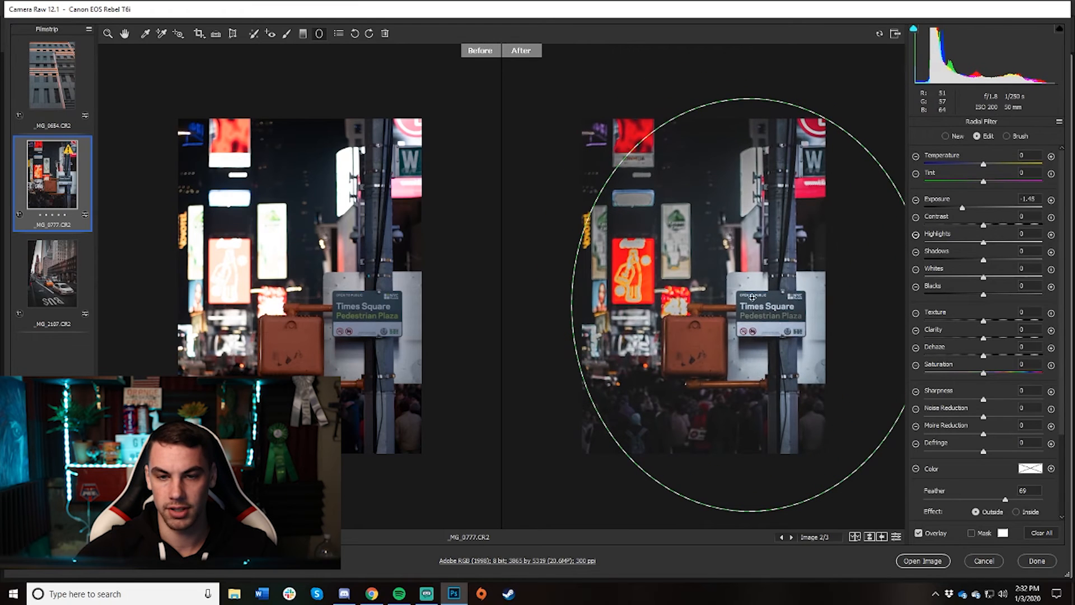
left_click_drag(685, 83, 809, 83)
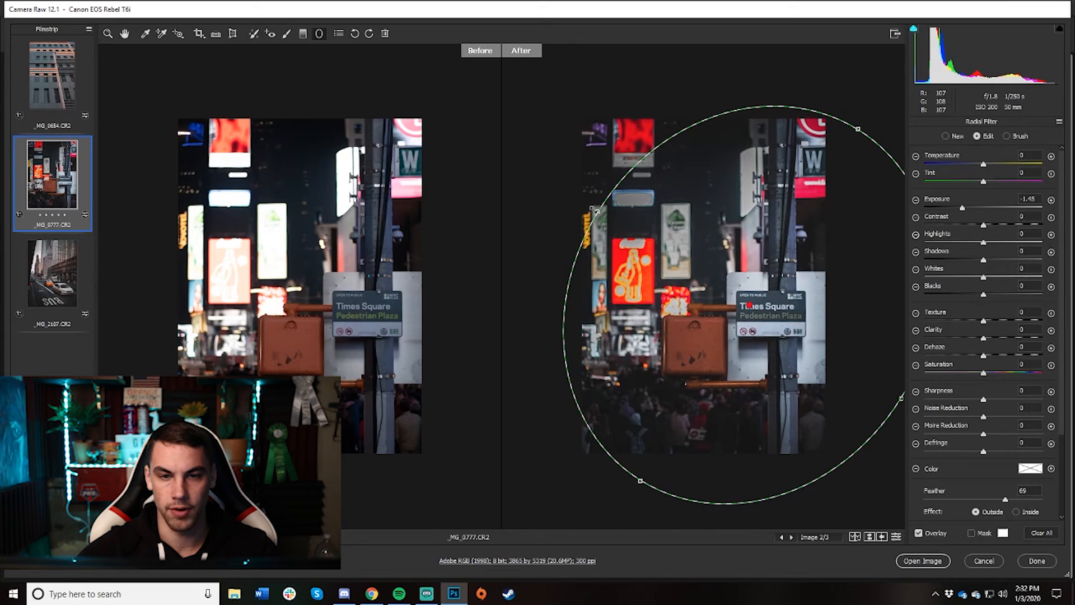
left_click_drag(592, 210, 562, 191)
left_click_drag(641, 480, 656, 455)
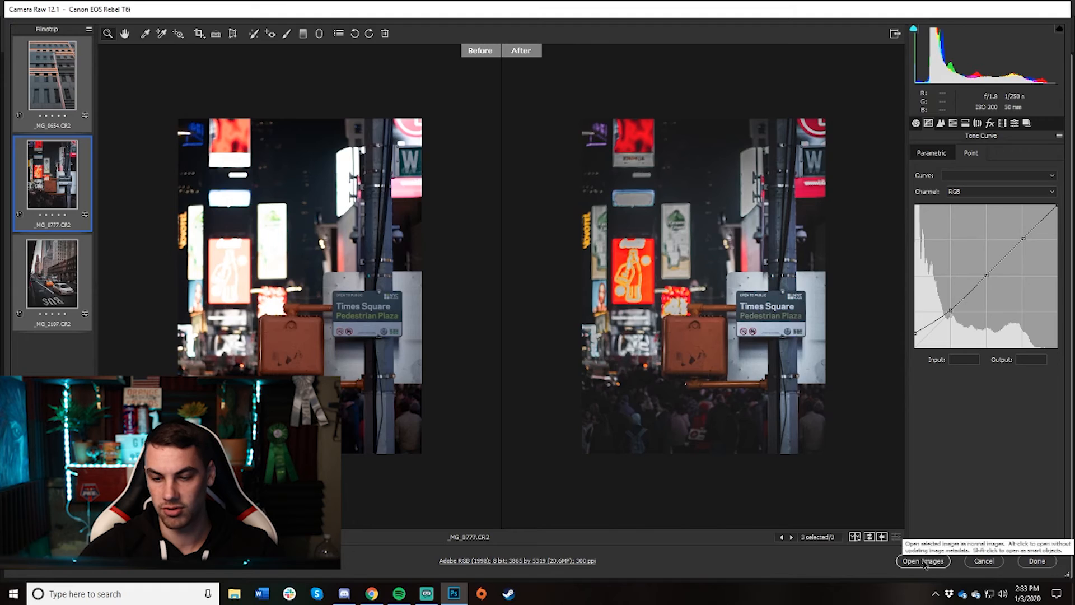
Open all three edited raw photos as images and duplicate the background layer of _MG_2107
left_click(922, 560)
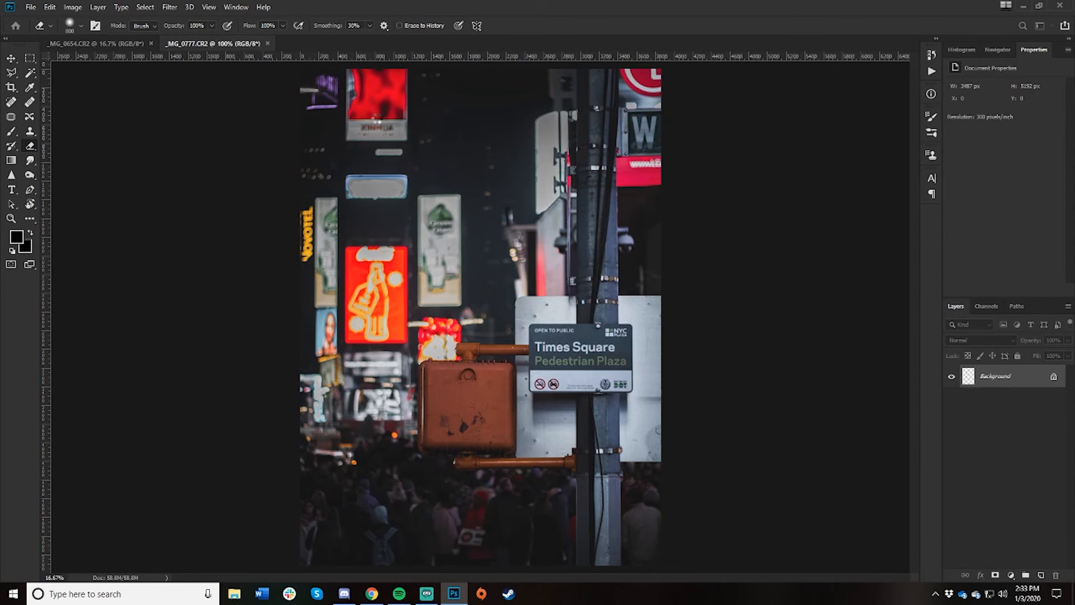
left_click_drag(996, 376, 1040, 574)
Retouch small distractions around the white car's windshield with the Spot Healing Brush in Darken mode
scroll(546, 403, "up", 8)
scroll(727, 448, "down", 3)
left_click(12, 101)
scroll(786, 314, "up", 6)
left_click_drag(798, 359, 724, 361)
left_click(723, 358)
left_click_drag(659, 578, 694, 578)
left_click_drag(582, 342, 509, 347)
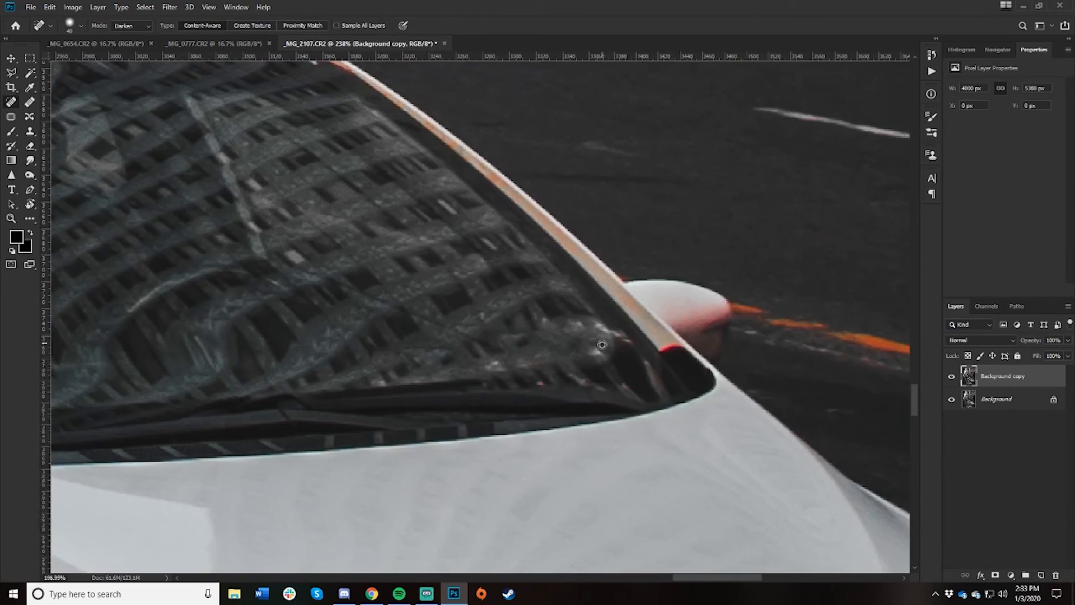
Examine the street photo for remaining distractions around the white car and the pedestrian at the curb
scroll(608, 341, "down", 8)
scroll(86, 326, "up", 8)
scroll(162, 193, "down", 7)
scroll(144, 248, "up", 6)
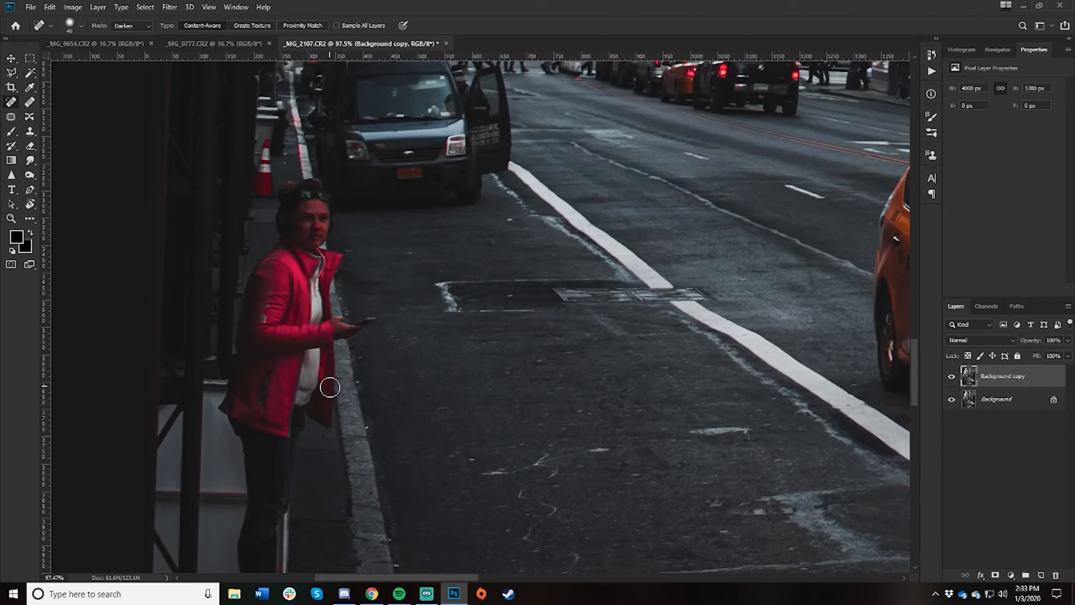
scroll(313, 324, "down", 2)
key("s")
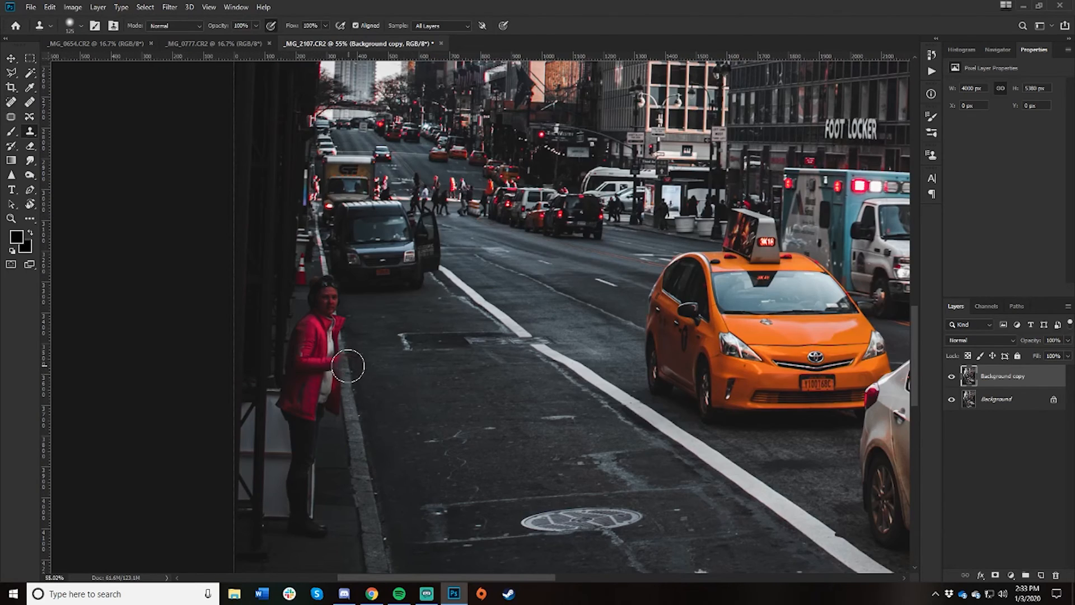
scroll(322, 283, "down", 2)
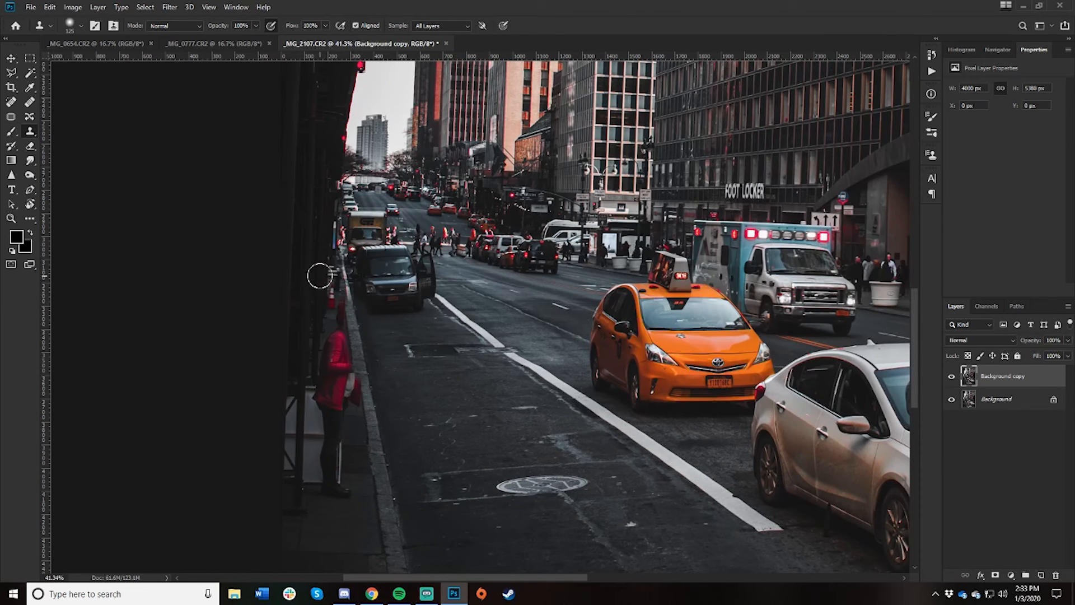
scroll(387, 361, "down", 4)
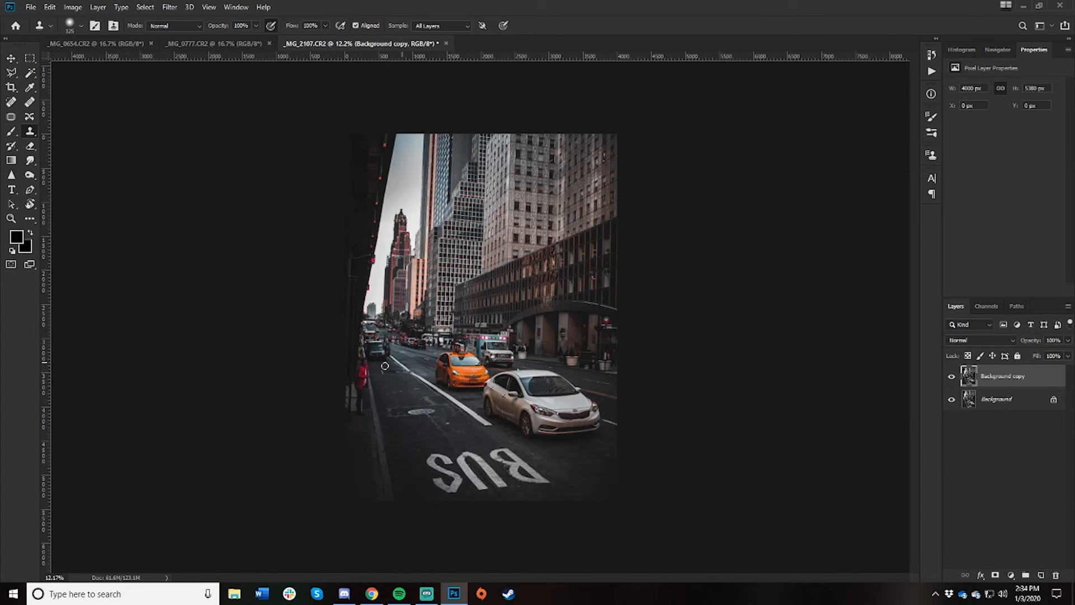
Remove the mark on the orange taxi's hood with the Spot Healing Brush and set the brush mode to Normal
left_click(12, 58)
scroll(504, 336, "up", 15)
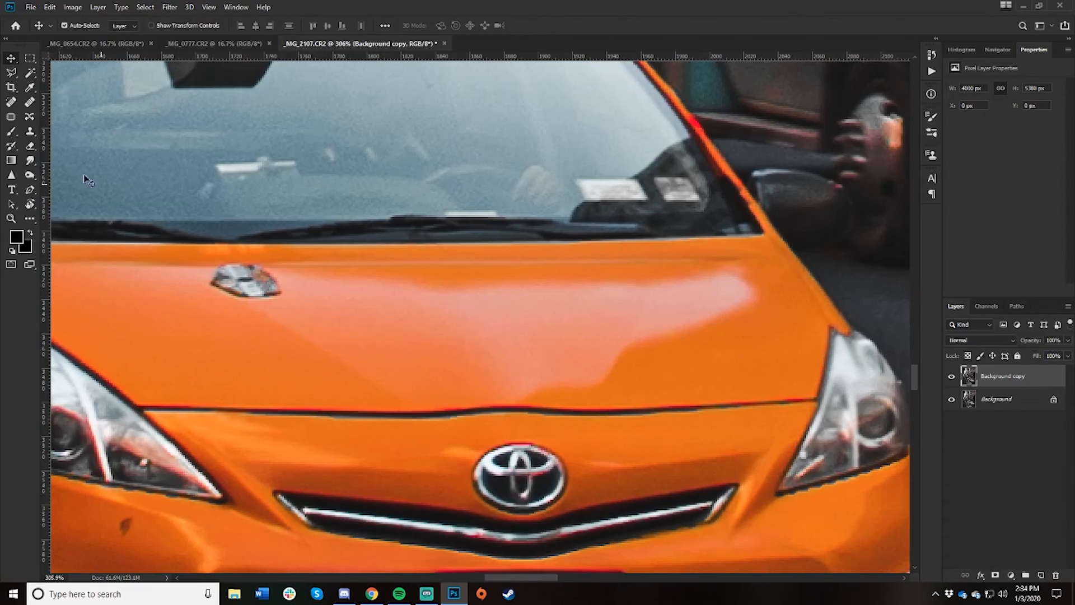
left_click(12, 102)
mouse_move(259, 281)
left_mouse_down()
mouse_move(235, 294)
mouse_move(249, 291)
left_mouse_up()
left_click(131, 26)
left_click(124, 35)
scroll(480, 283, "down", 8)
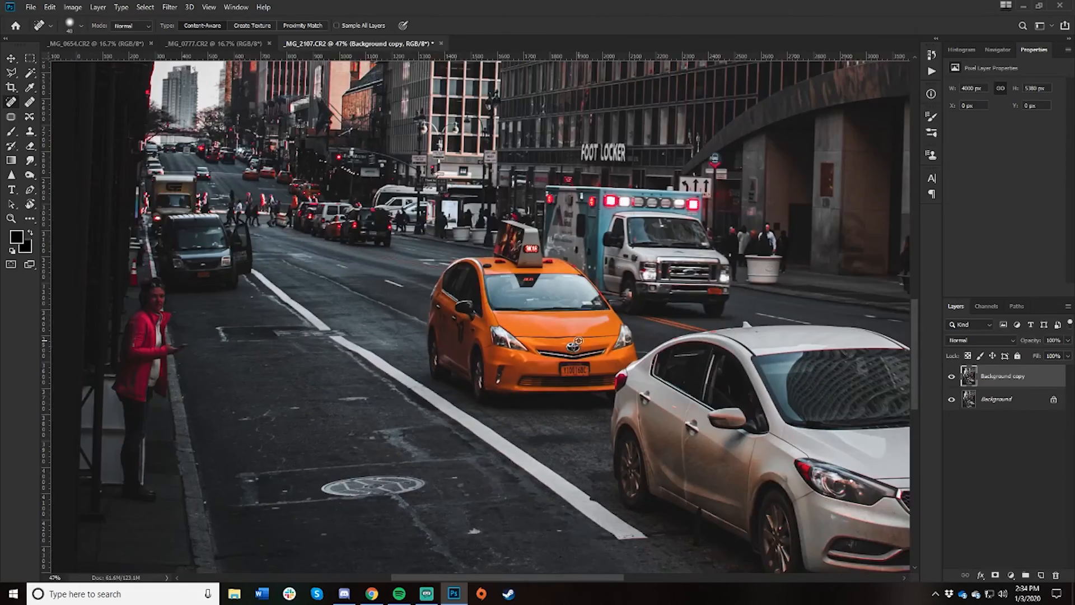
Try a fixed-ratio crop frame around the cars in the street photo
key("c")
left_click(85, 26)
left_click(84, 88)
left_click_drag(399, 254, 940, 579)
scroll(401, 300, "down", 6)
left_click_drag(519, 398, 508, 387)
left_click_drag(420, 336, 357, 301)
left_click_drag(461, 362, 490, 414)
left_click_drag(627, 352, 608, 362)
left_click_drag(564, 403, 560, 382)
Crop the street photo at a 2:3 ratio to 3369 by 5053 pixels, keeping both cars and the BUS lettering and cutting out the pedestrian
left_click(87, 26)
left_click(84, 94)
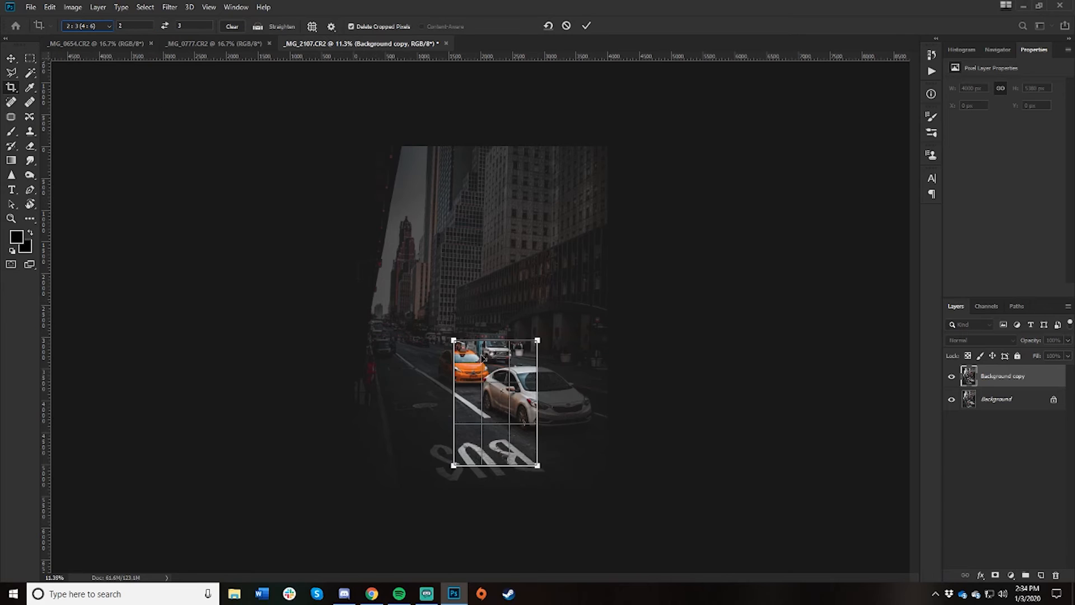
left_click_drag(496, 401, 466, 387)
left_click_drag(509, 327, 593, 197)
left_click_drag(514, 327, 515, 365)
left_click_drag(421, 232, 376, 178)
left_click_drag(593, 178, 613, 176)
left_click(585, 25)
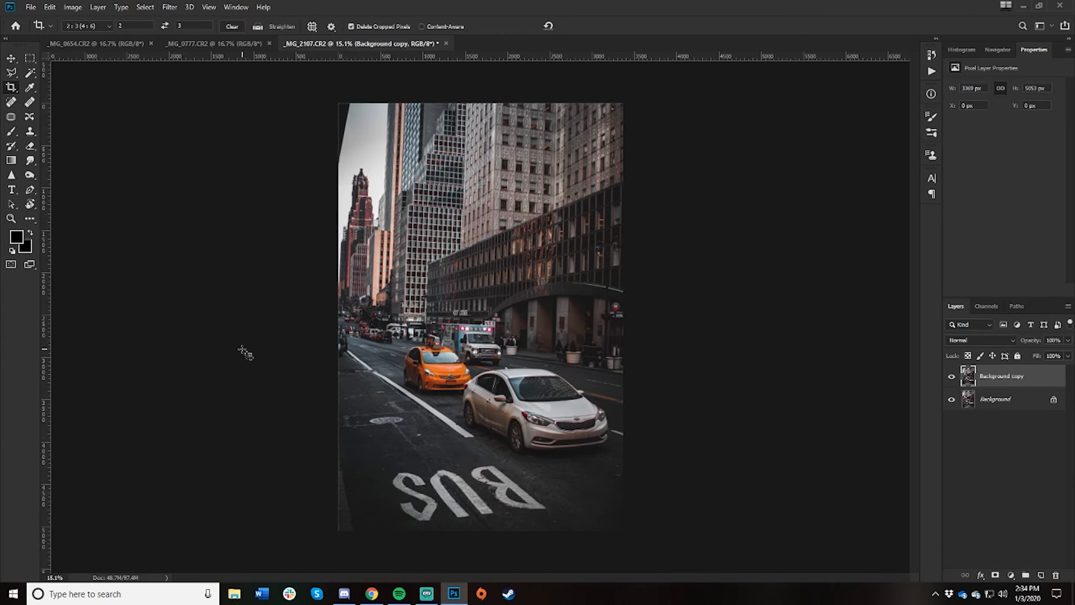
Crop the Times Square photo _MG_0777 at a 2:3 ratio, keeping its full height and trimming the side opposite the sign pole
left_click(191, 43)
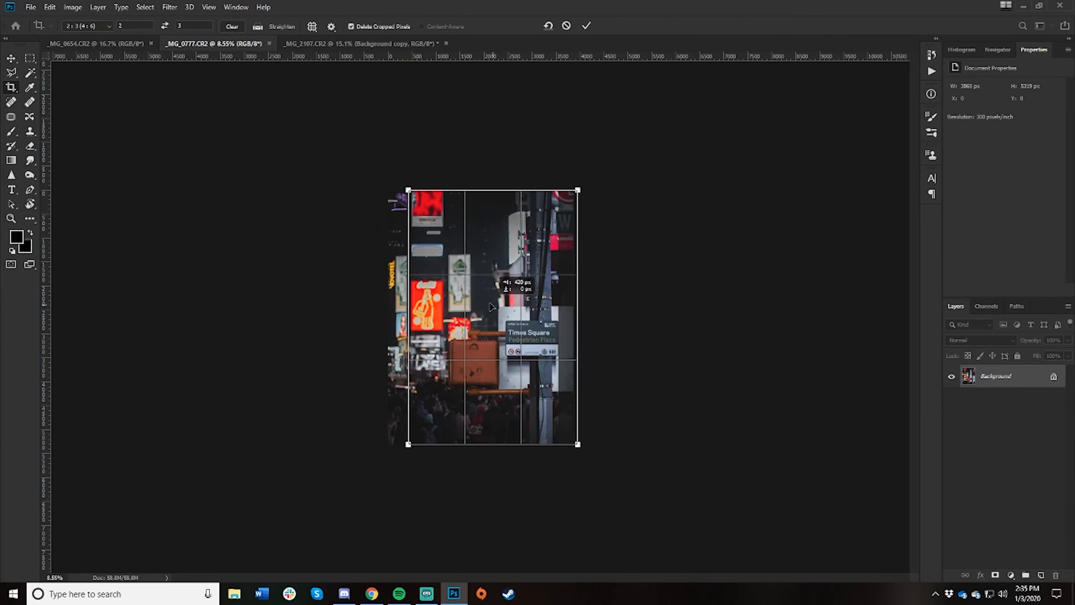
left_click(587, 26)
scroll(486, 329, "up", 6)
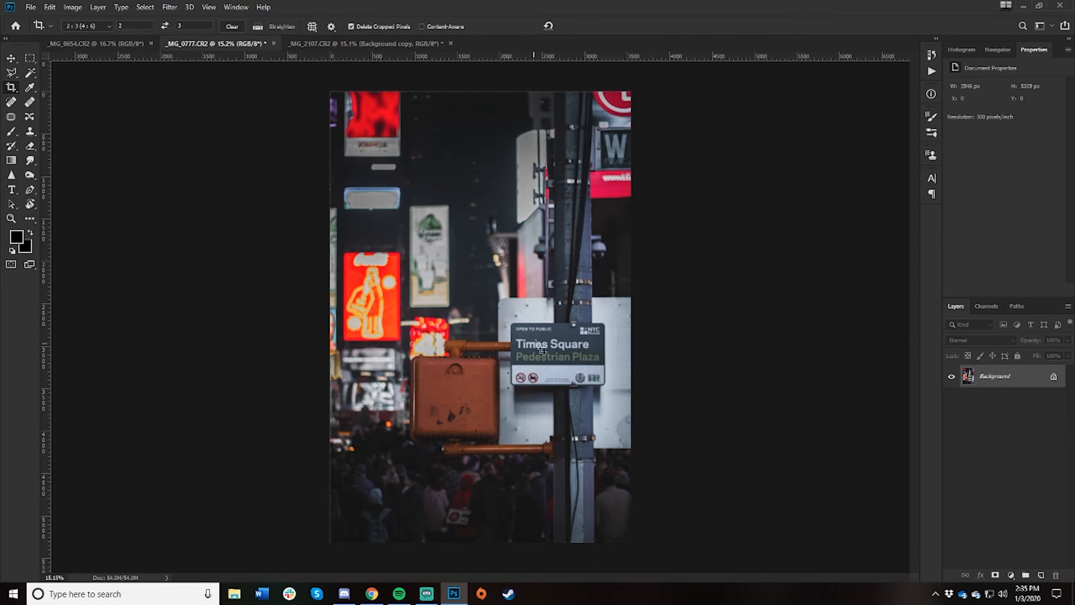
Crop the building photo _MG_0654 at a 4:5 ratio, keeping its full width and upper part and trimming the lower edge
left_click(98, 44)
scroll(419, 193, "down", 3)
left_click(86, 25)
left_click(84, 55)
mouse_move(505, 266)
left_mouse_down()
mouse_move(504, 288)
mouse_move(504, 267)
left_mouse_up()
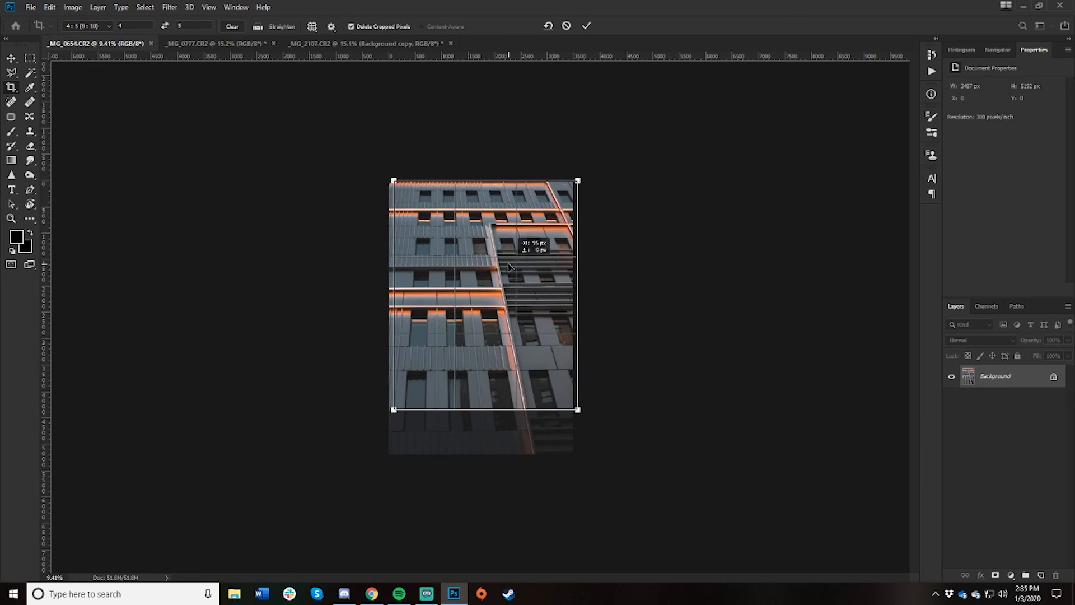
left_click(586, 24)
scroll(619, 224, "up", 2)
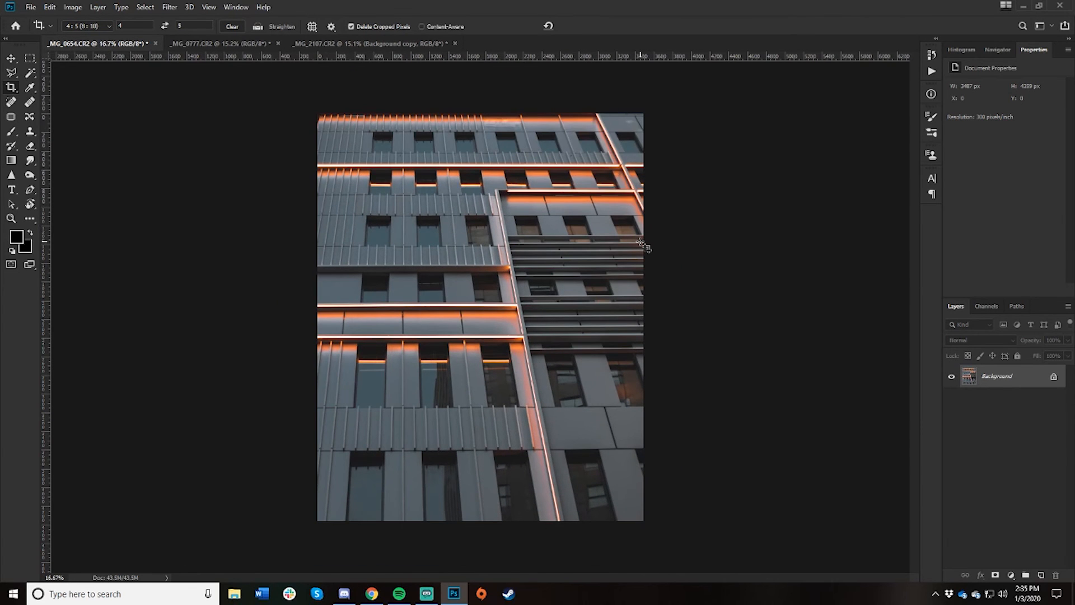
left_click(86, 27)
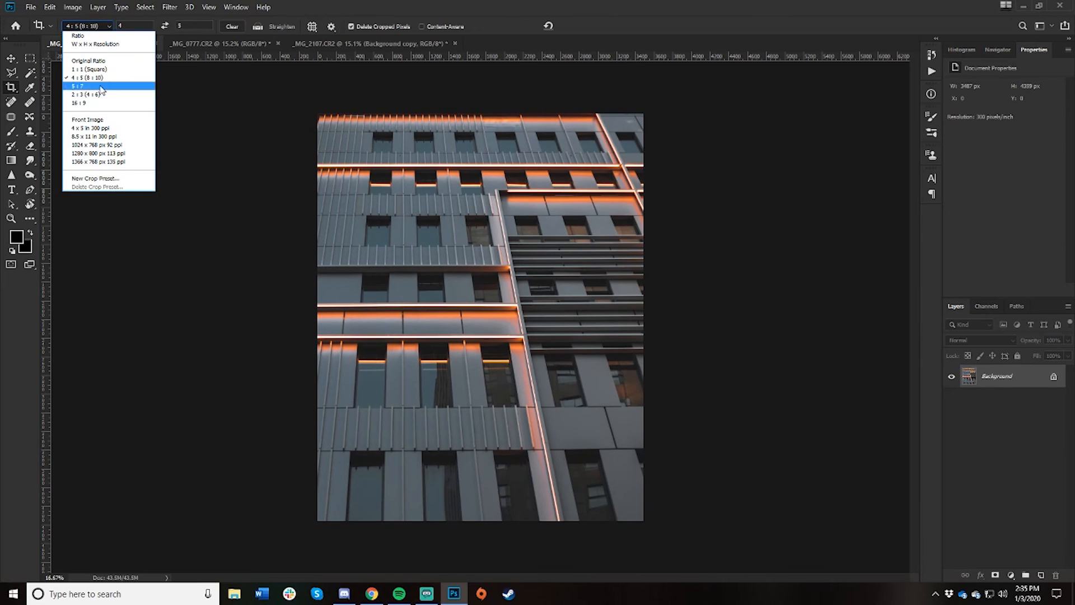
left_click(248, 107)
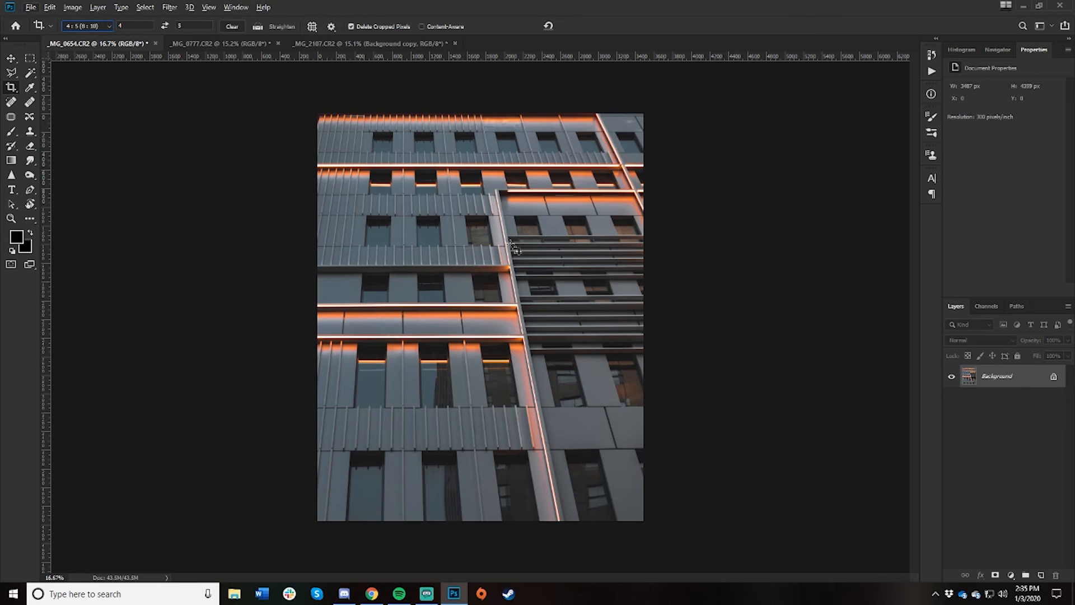
Apply a Camera Raw radial filter around the building, affecting the outside with feather 69, and lower its exposure to the minimum
left_click(170, 7)
left_click(195, 76)
left_click_drag(425, 216, 534, 392)
left_click_drag(549, 239, 586, 300)
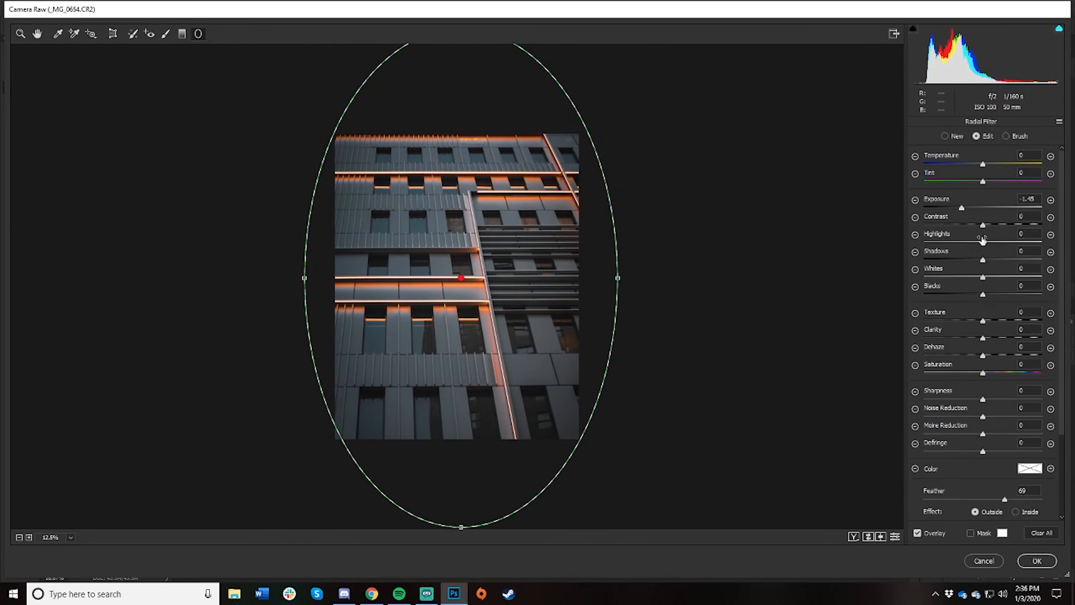
left_click_drag(961, 208, 924, 209)
left_click(1036, 560)
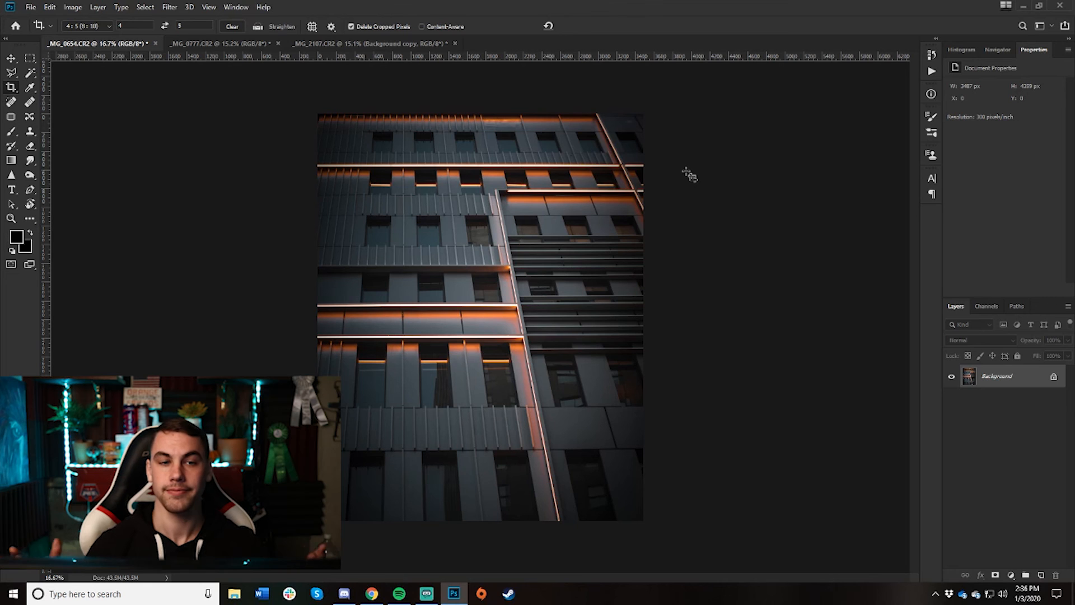
Review the finished _MG_2107 street photo and the _MG_0777 Times Square photo
left_click(316, 44)
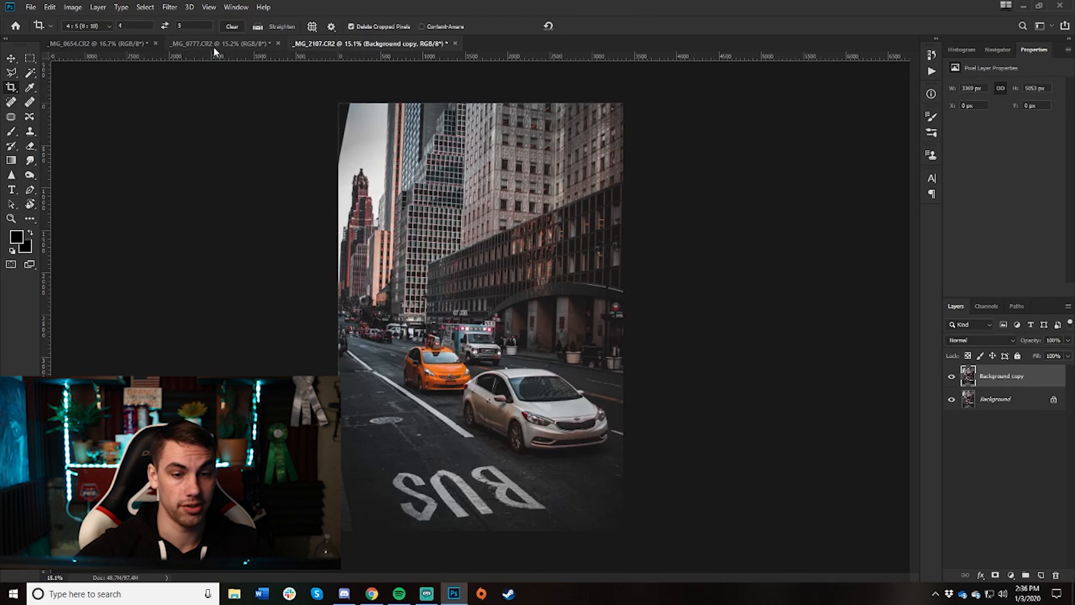
left_click(214, 46)
left_click(335, 43)
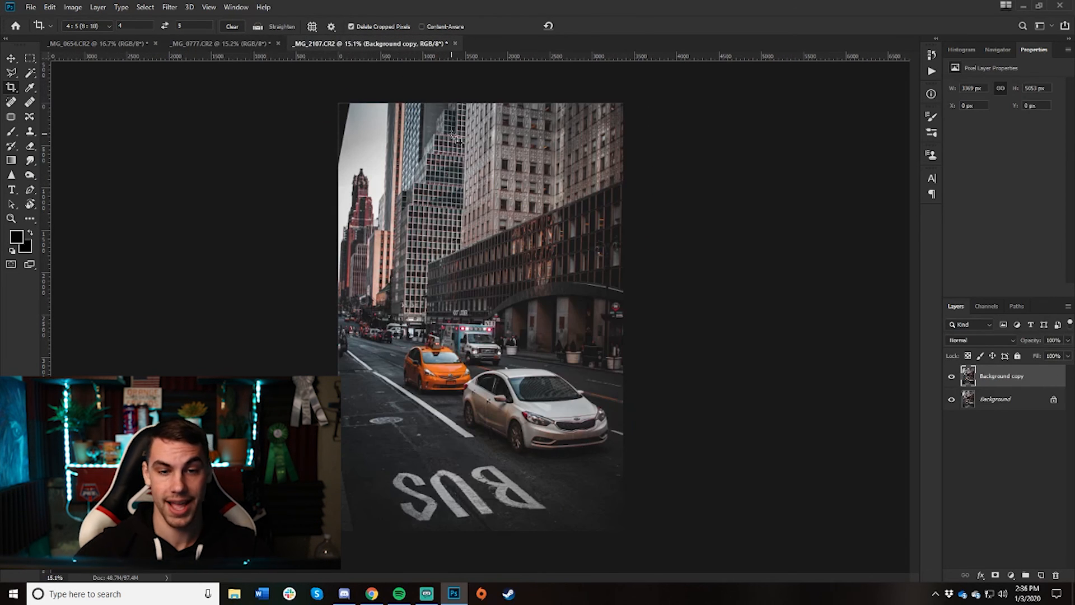